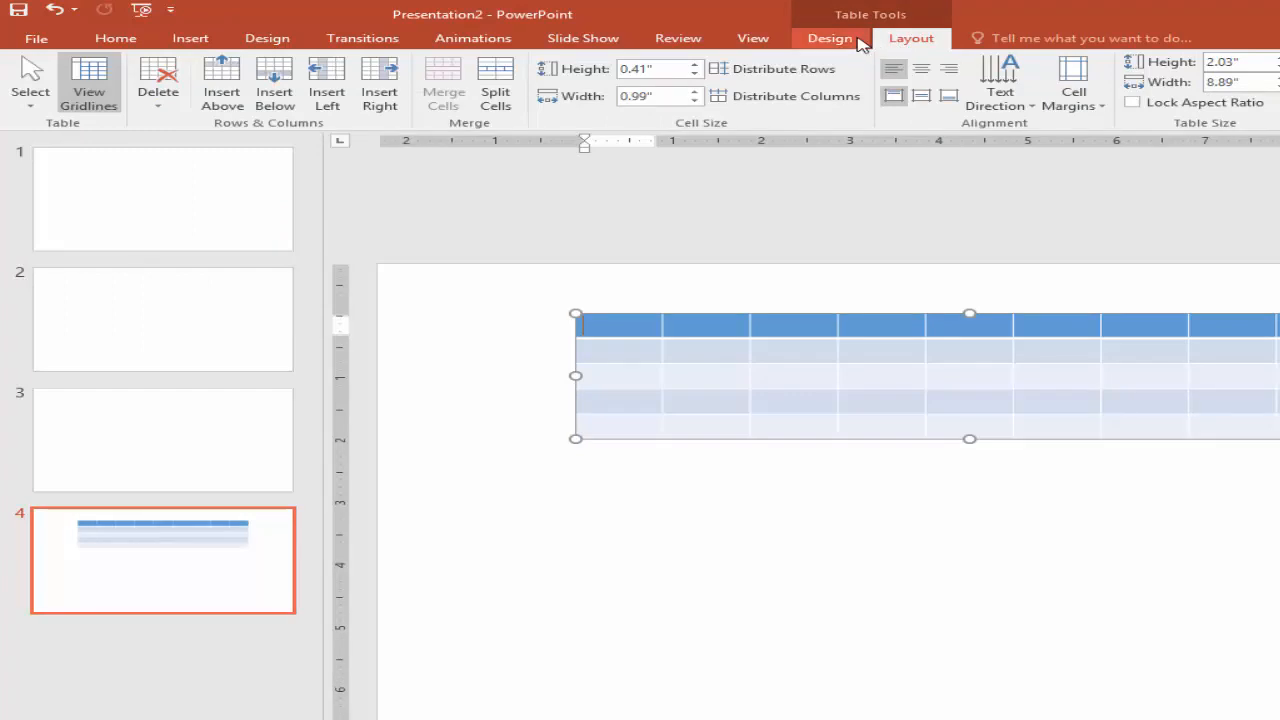
pyautogui.click(846, 44)
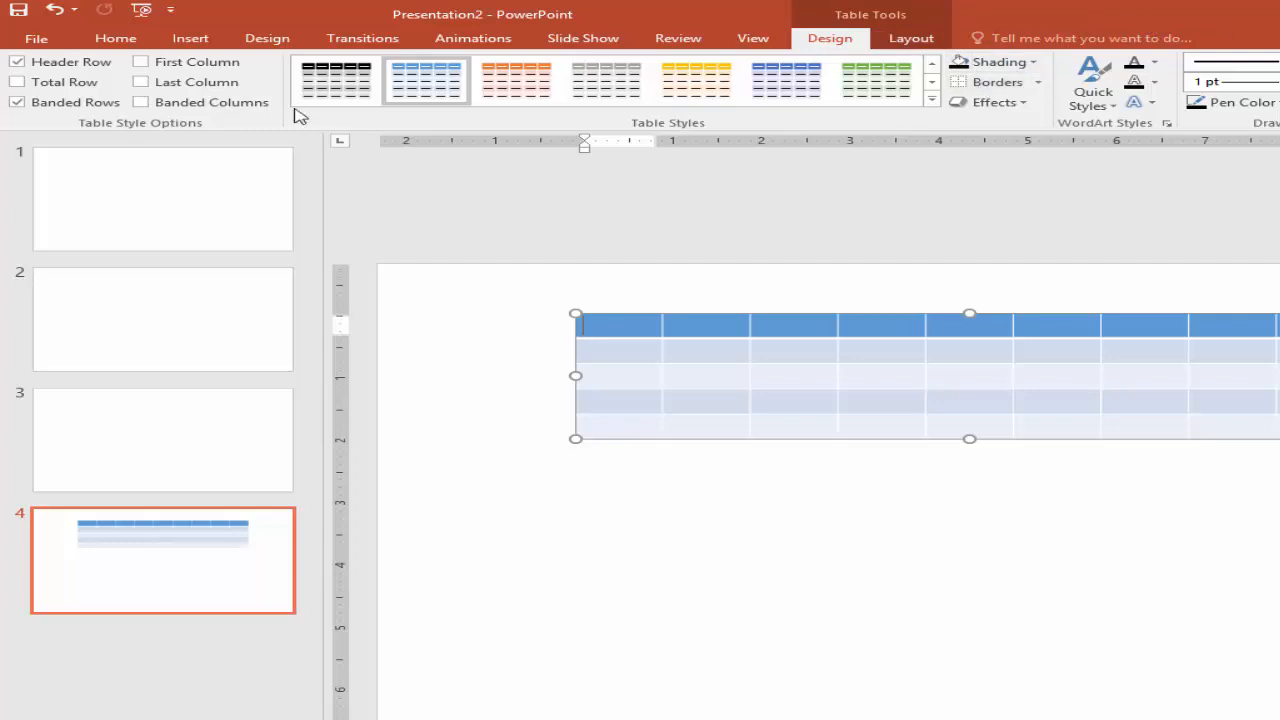
pyautogui.click(196, 44)
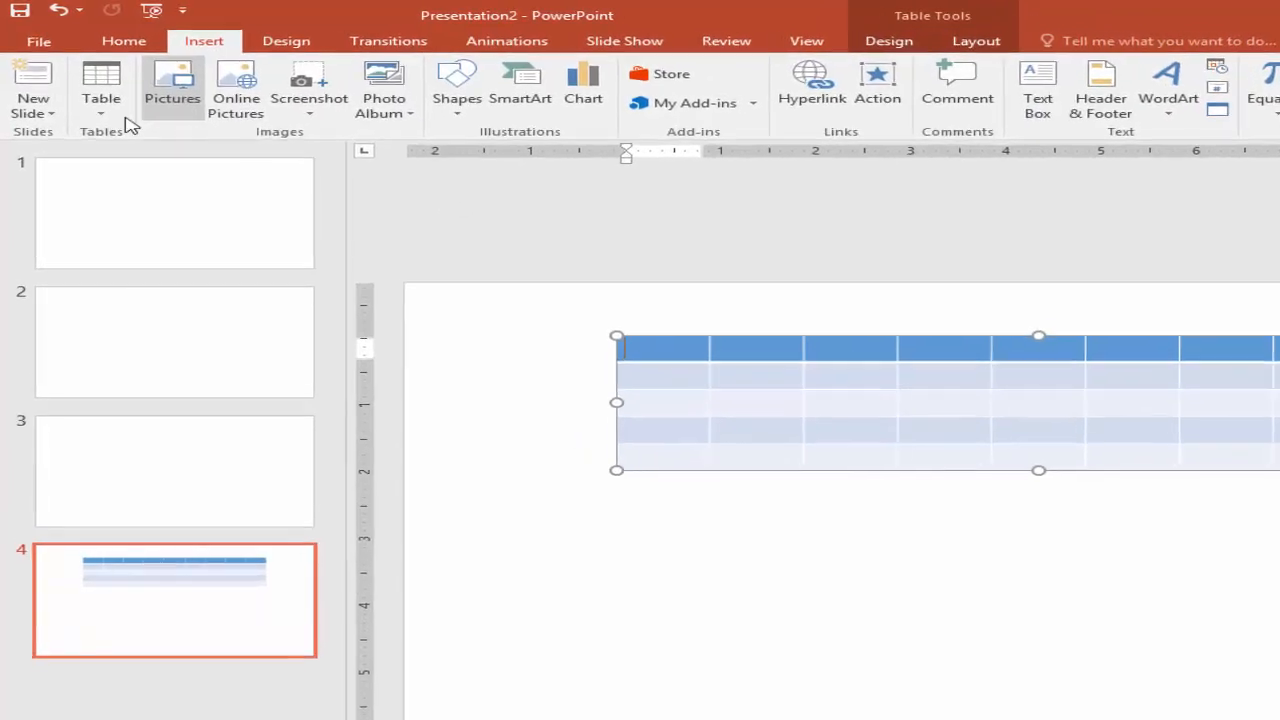
pyautogui.click(97, 106)
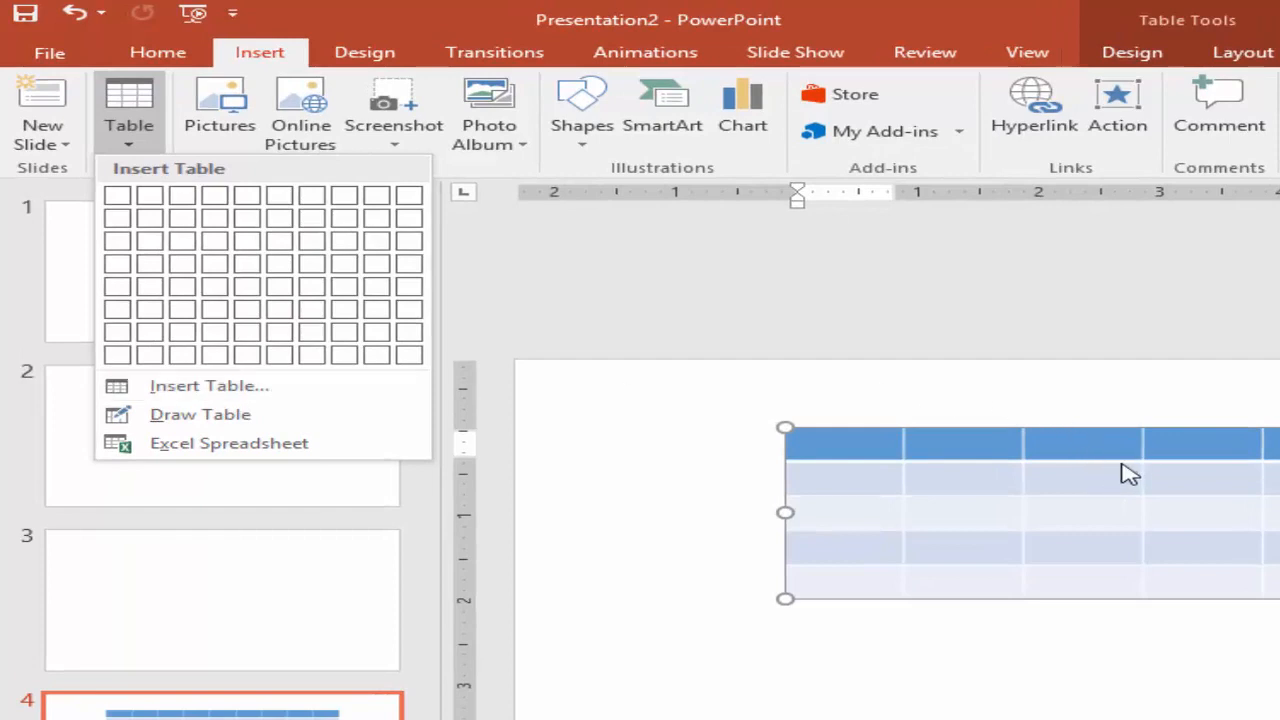
pyautogui.click(1066, 517)
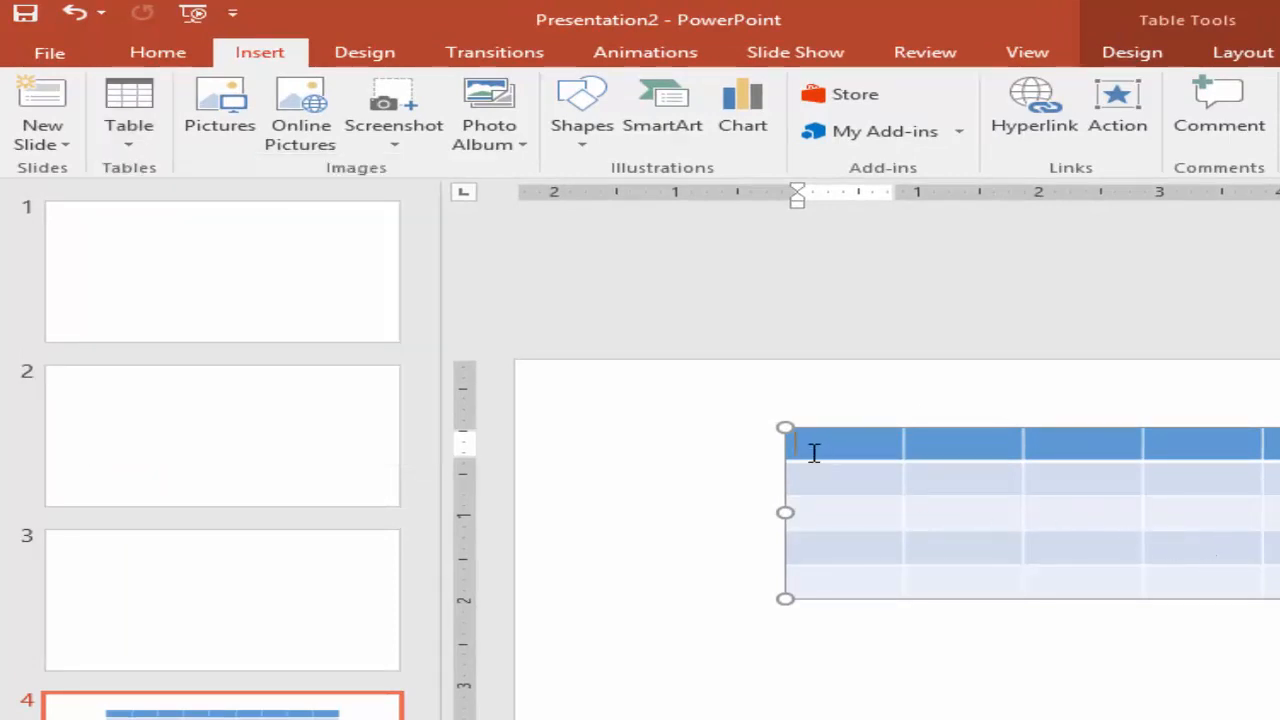
# Step: Select the existing empty table on slide 4 and delete it
pyautogui.click(700, 471)
pyautogui.click(946, 580)
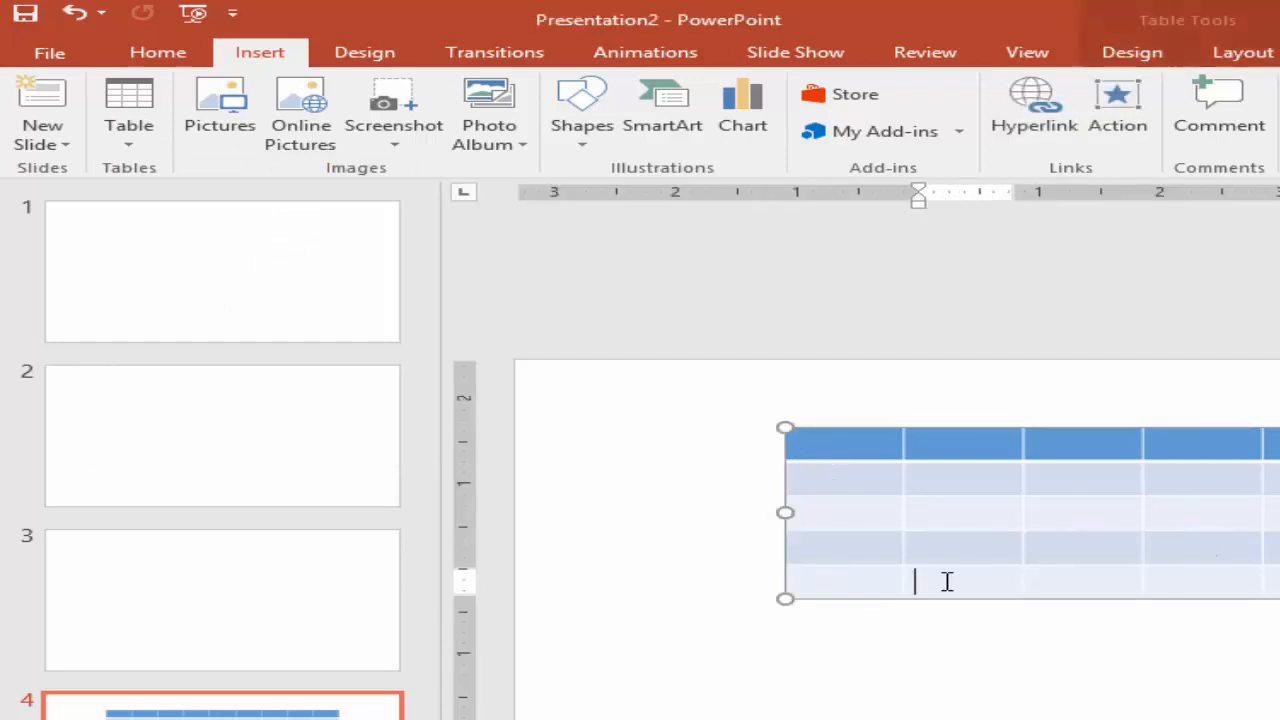
pyautogui.click(879, 597)
pyautogui.press('Delete')
# Step: Insert a table with 7 columns and 10 rows on slide 4, specifying its dimensions numerically
pyautogui.click(133, 145)
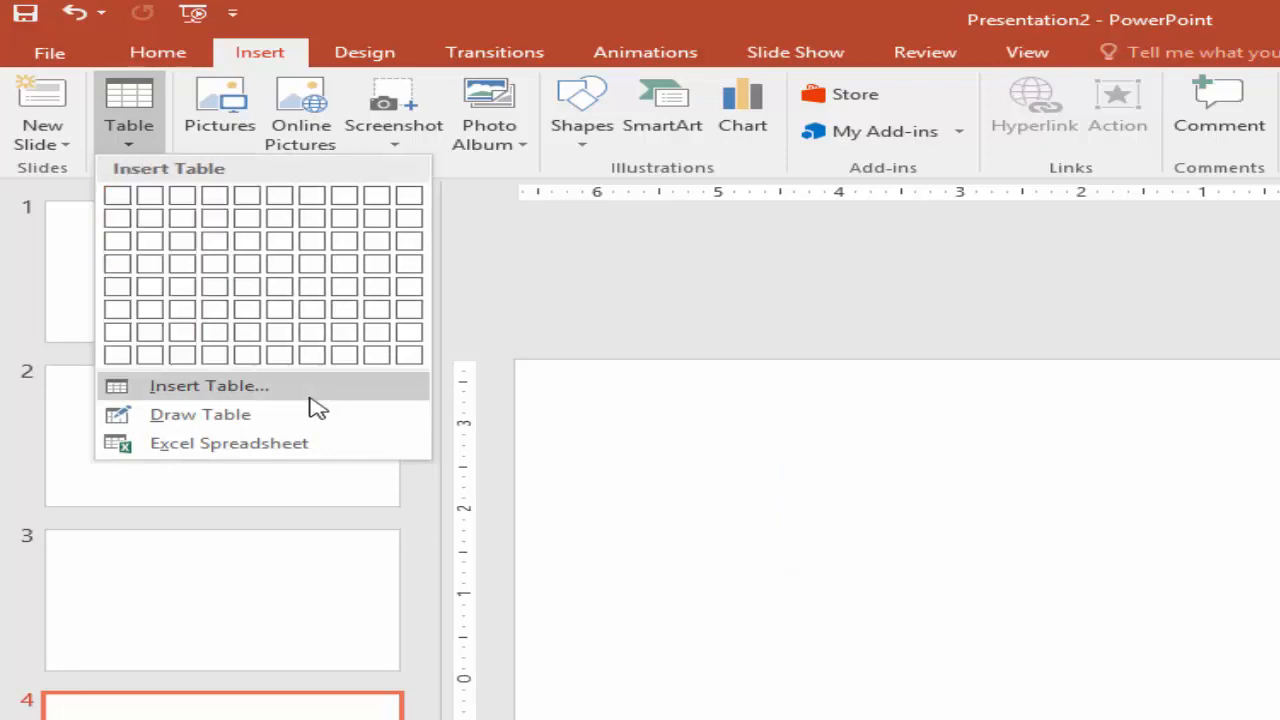
pyautogui.click(268, 400)
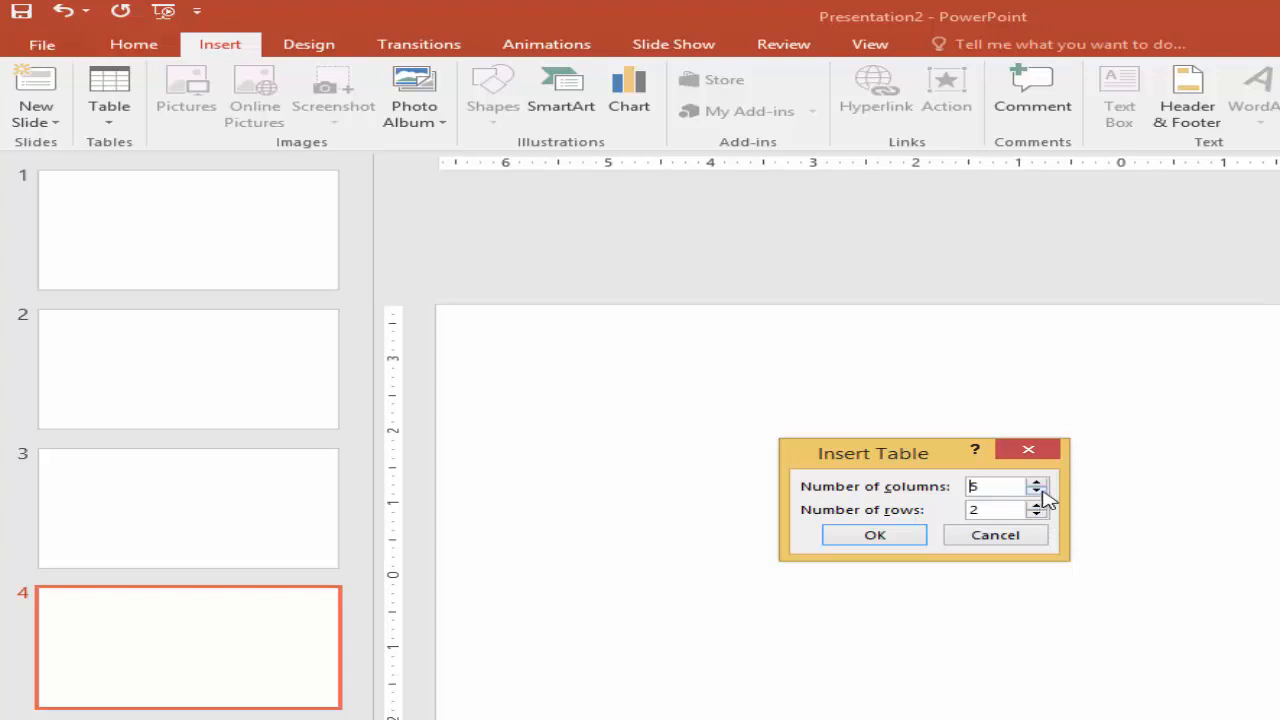
pyautogui.click(1036, 483)
pyautogui.click(1036, 483)
pyautogui.click(1036, 506)
pyautogui.click(1036, 506)
pyautogui.click(1036, 506)
pyautogui.click(1036, 506)
pyautogui.click(889, 533)
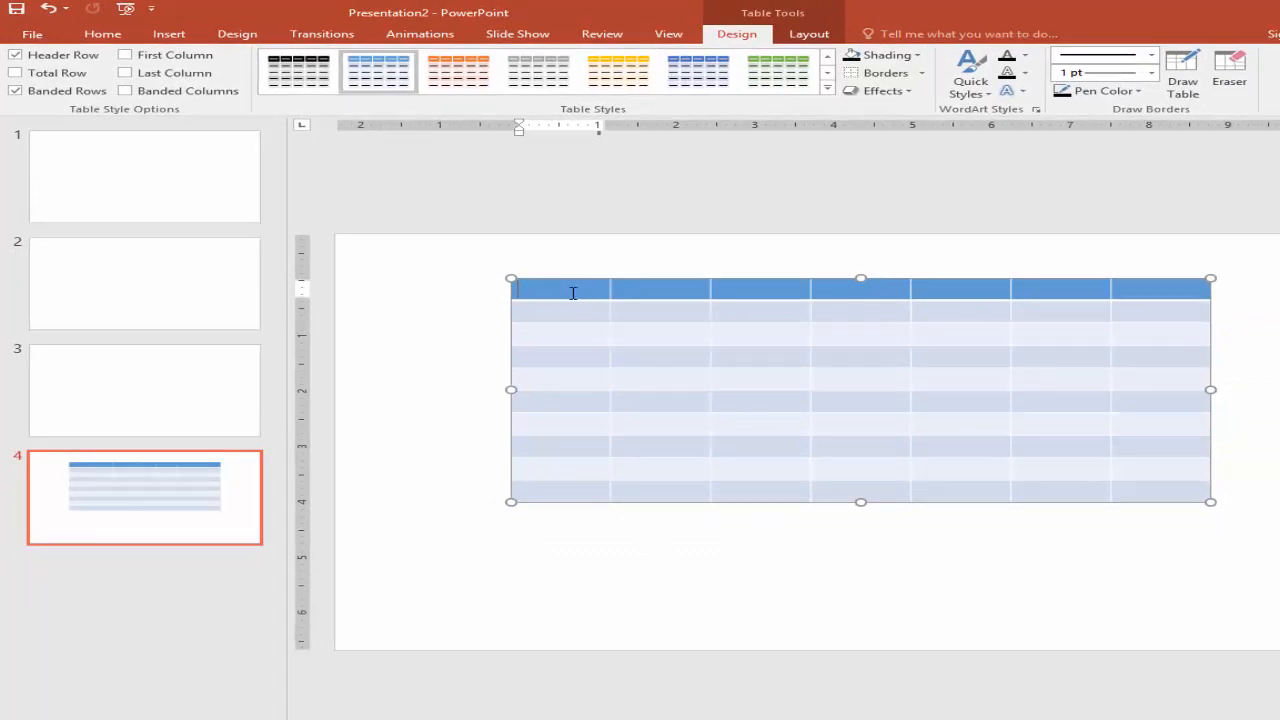
# Step: Fill the first four header cells of the table with Name, Class, Roll no and Subject
pyautogui.write('name')
pyautogui.press('Tab')
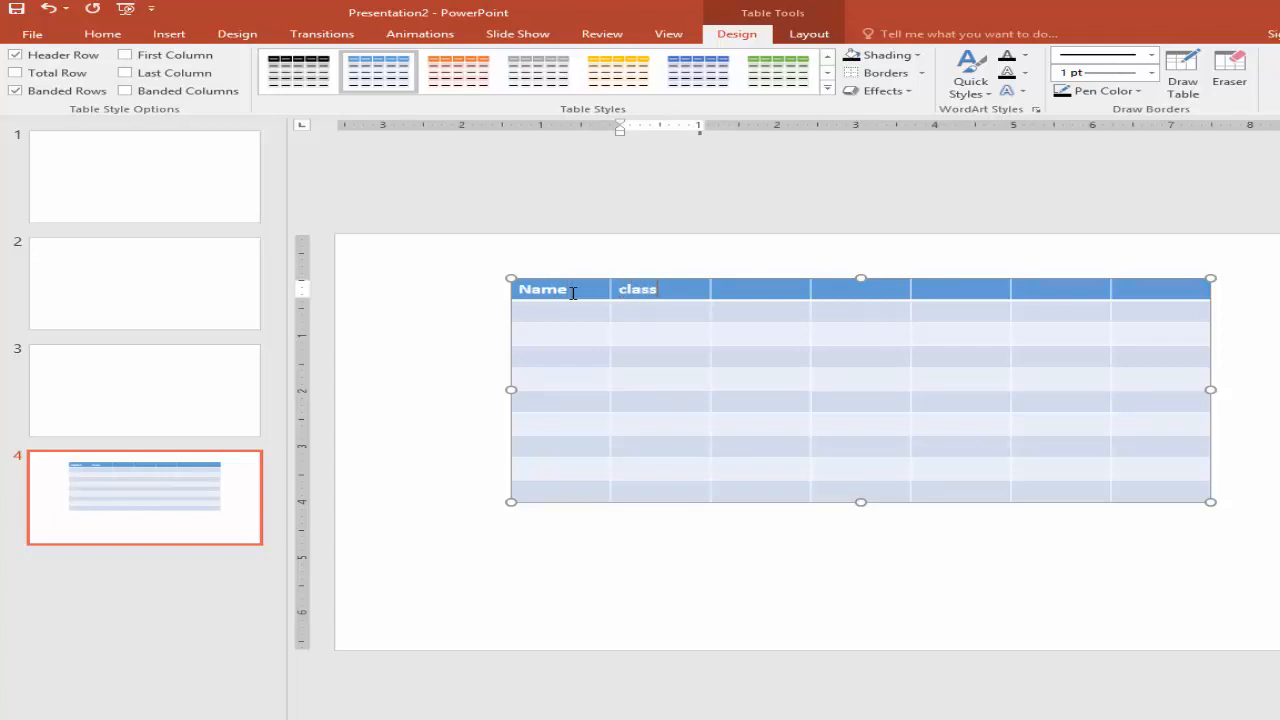
pyautogui.press('Tab')
pyautogui.write('Roll n')
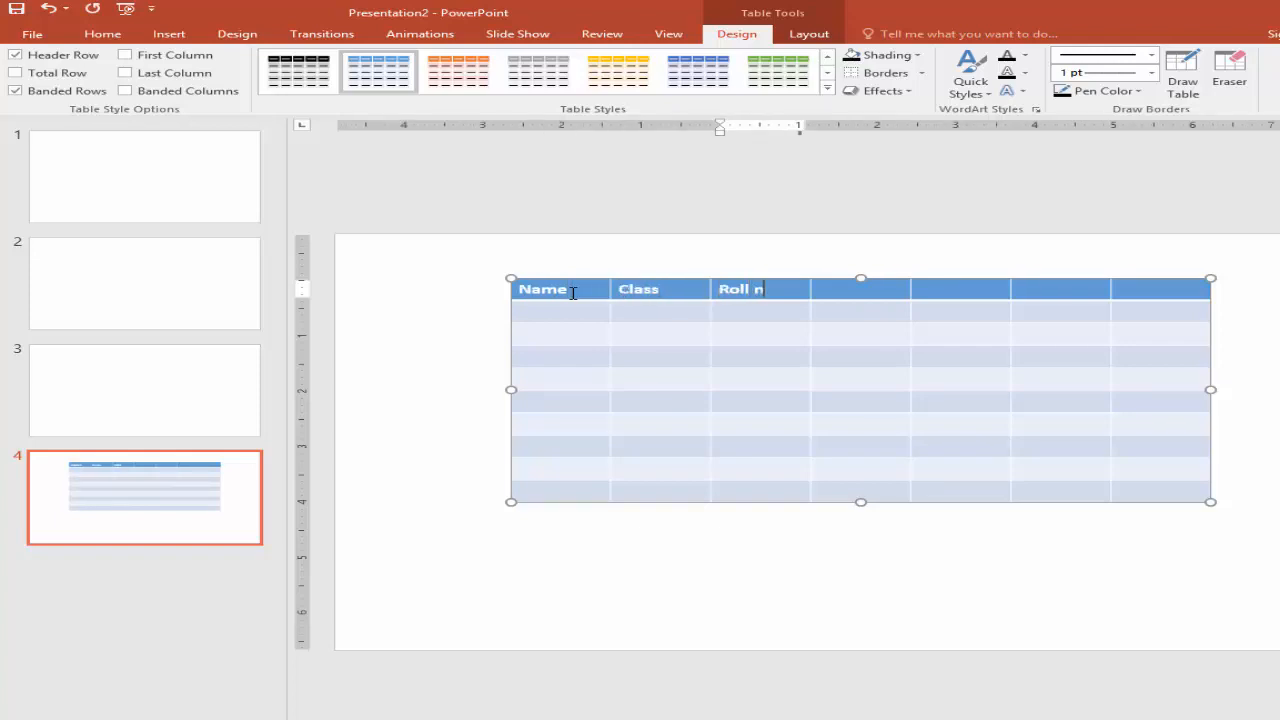
pyautogui.write('o')
pyautogui.press('Tab')
pyautogui.write('subject')
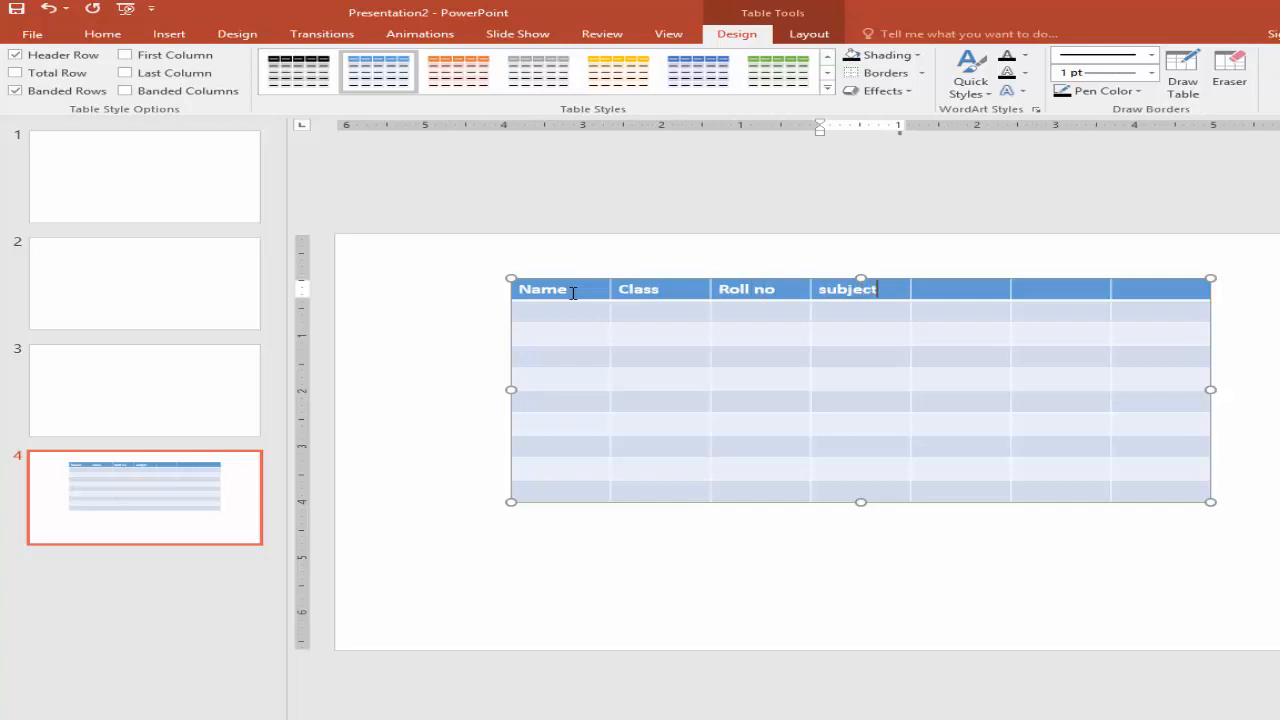
# Step: Fill the remaining three header cells with Marks, Total and Obtained
pyautogui.press('Tab')
pyautogui.write('marks')
pyautogui.press('Tab')
pyautogui.write('tota')
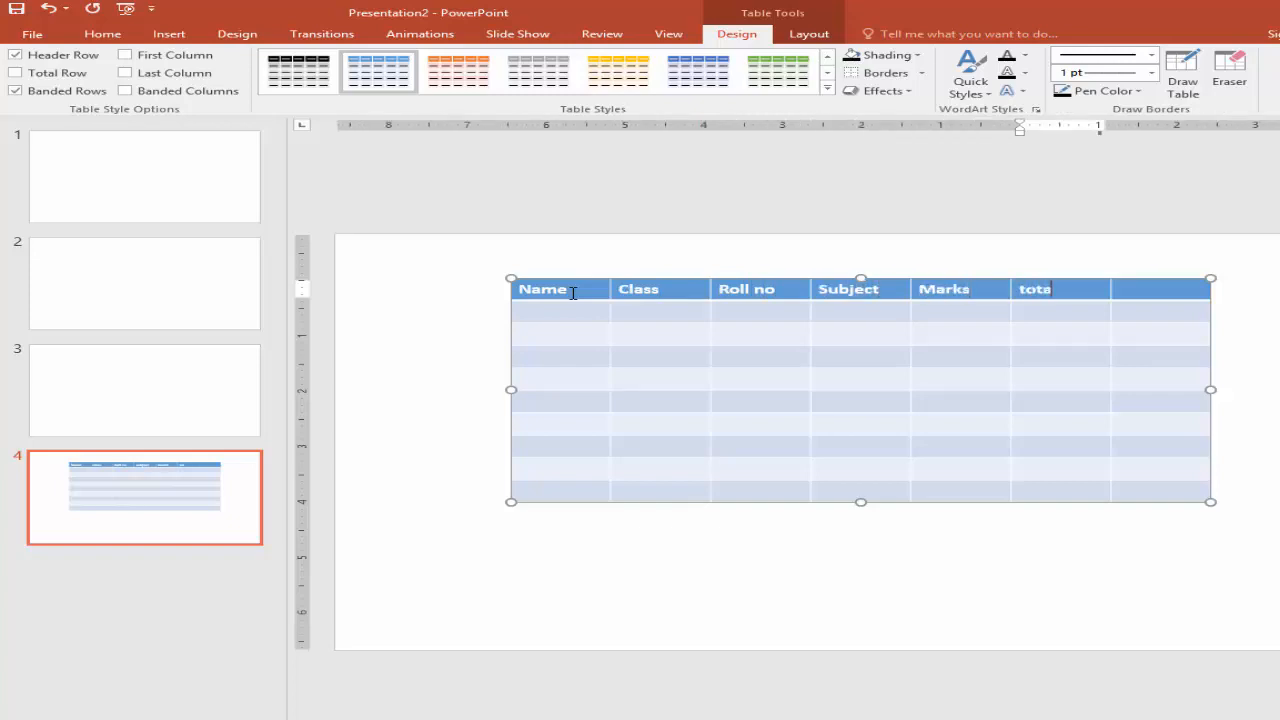
pyautogui.write('l')
pyautogui.press('Tab')
pyautogui.write('obtained')
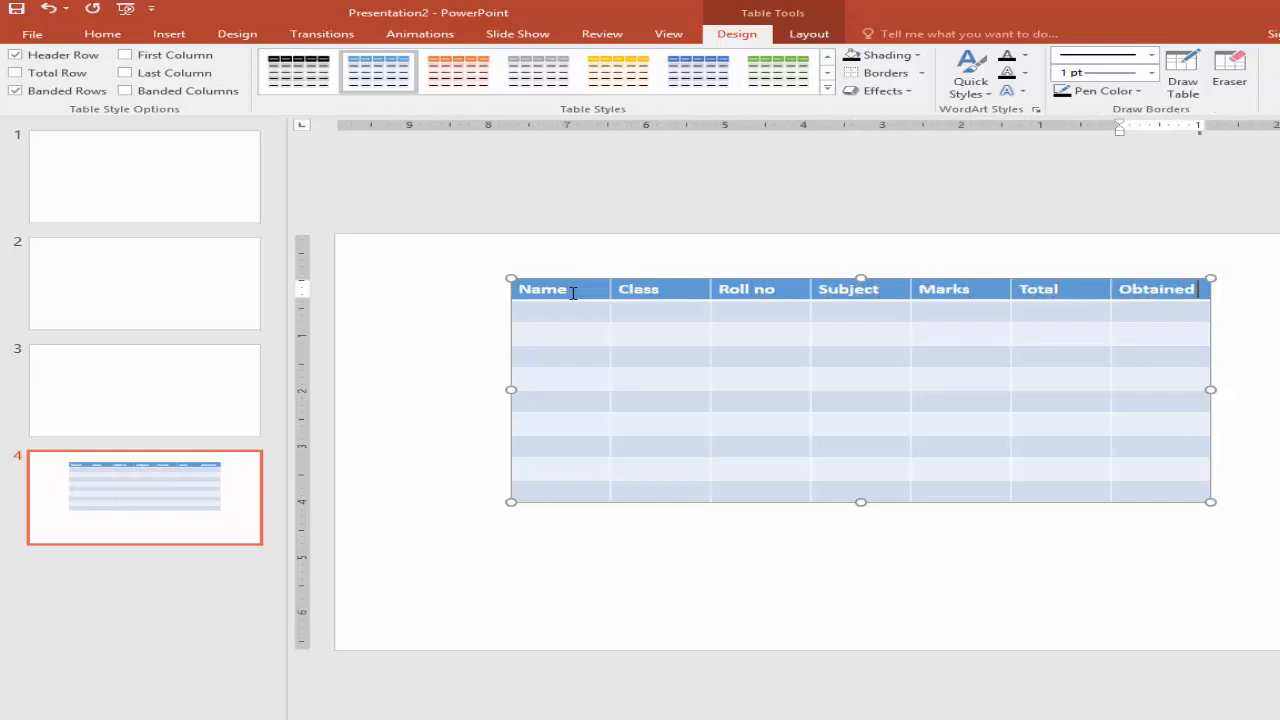
pyautogui.press('Tab')
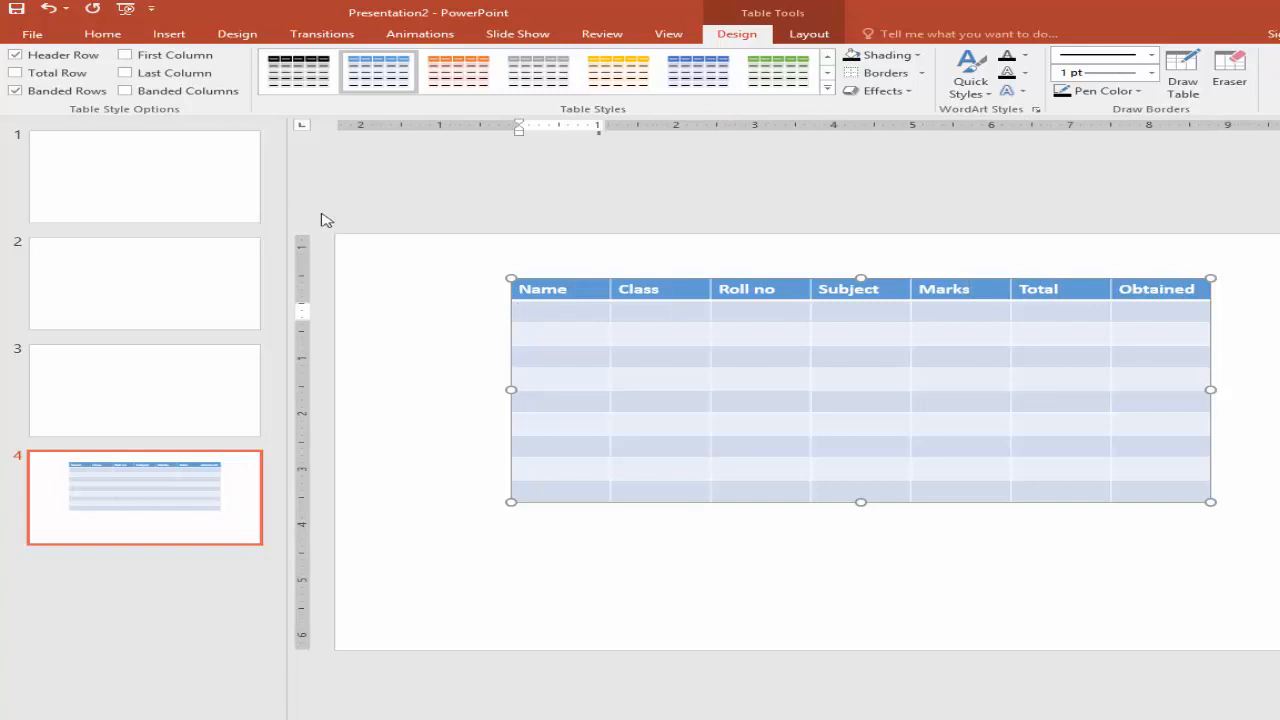
# Step: Delete the table with the Name to Obtained headers from slide 4
pyautogui.click(180, 36)
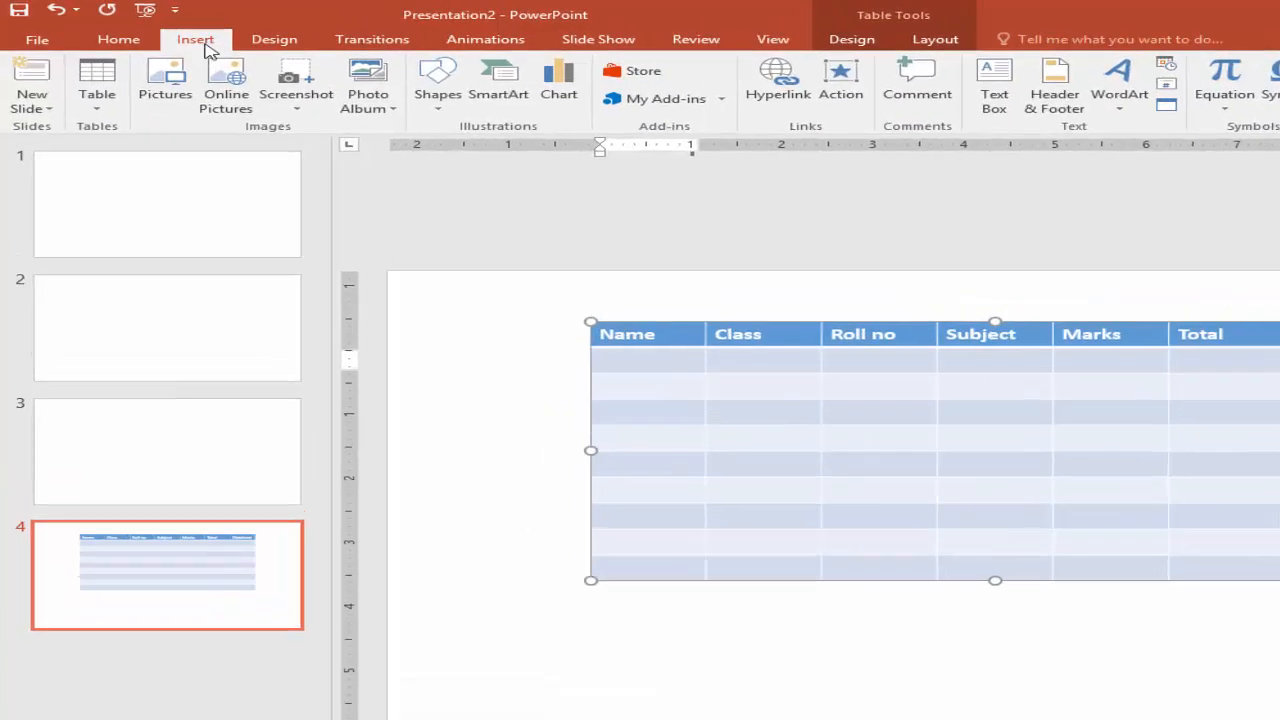
pyautogui.click(84, 88)
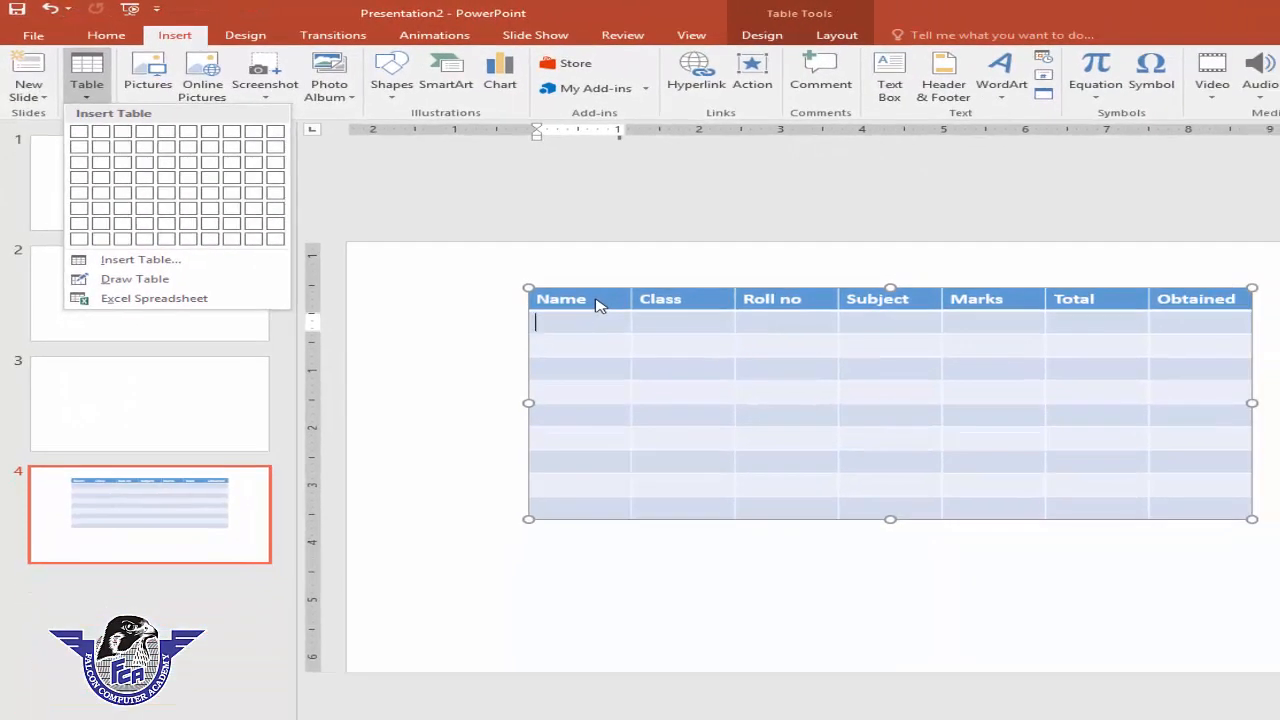
pyautogui.click(862, 522)
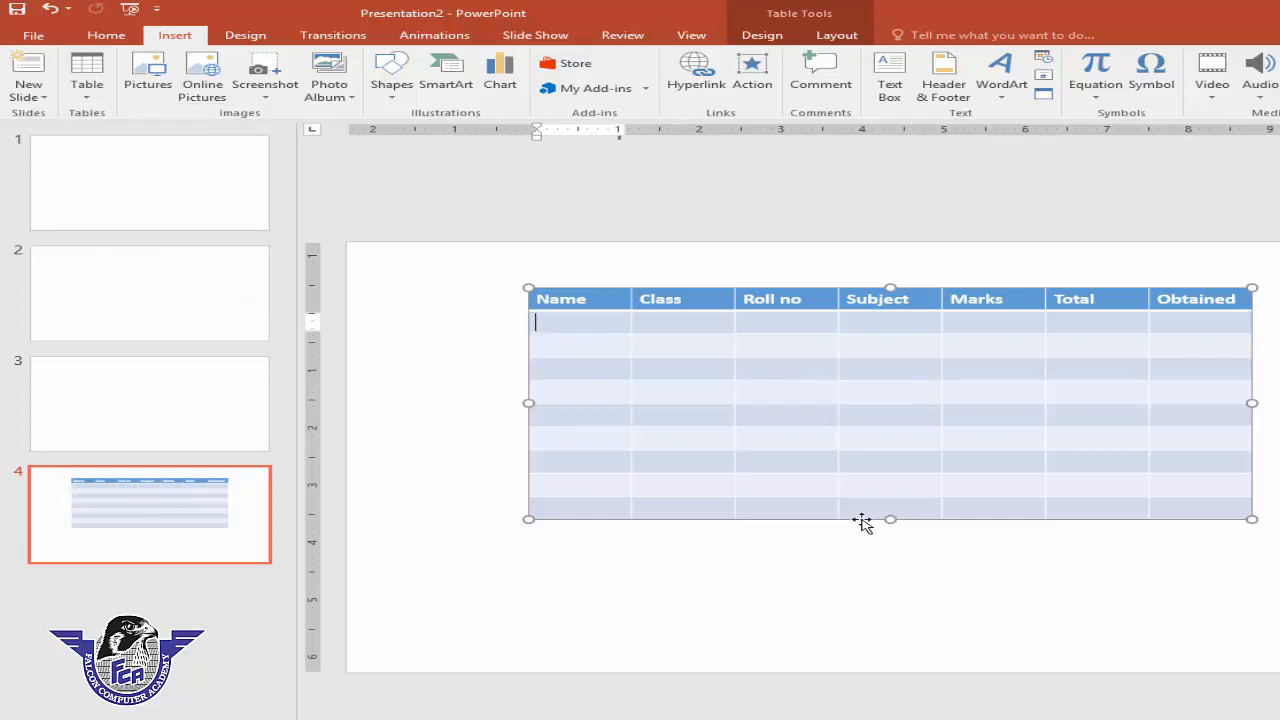
pyautogui.click(862, 520)
pyautogui.press('Delete')
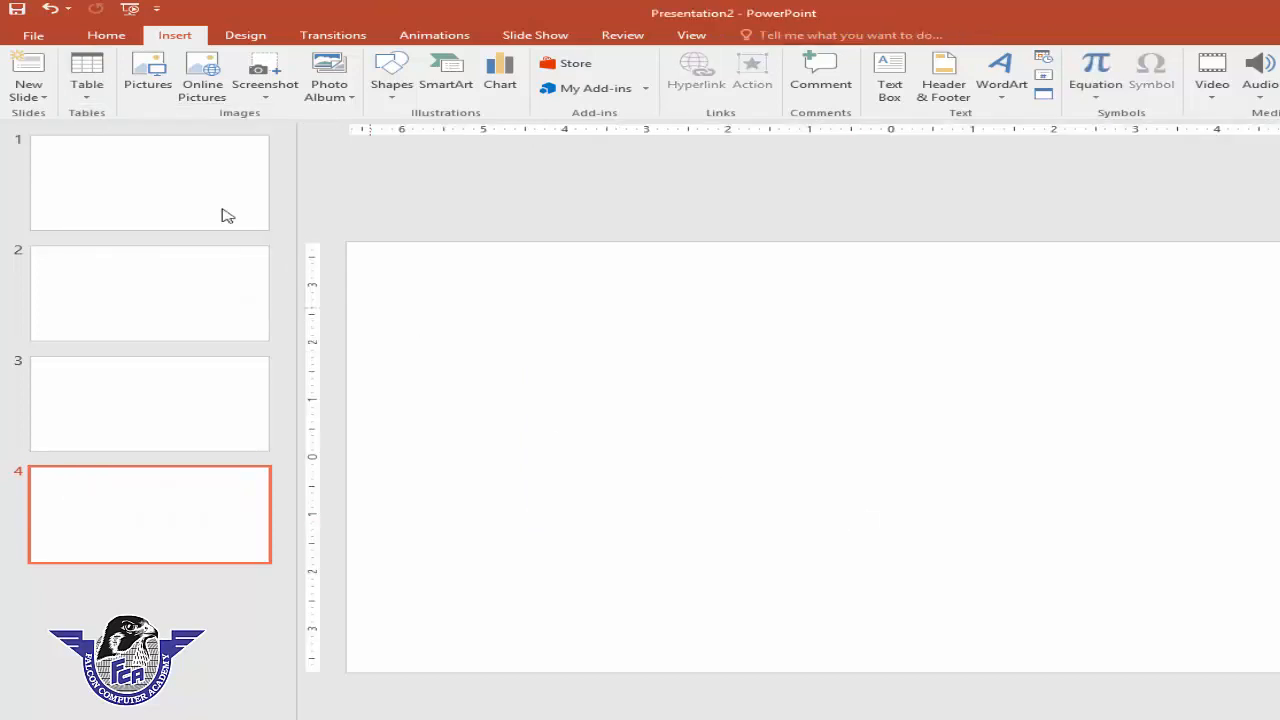
# Step: Draw a single-cell table outline about 11.4 inches wide and 4.8 inches tall on slide 4 with Draw Table
pyautogui.click(87, 98)
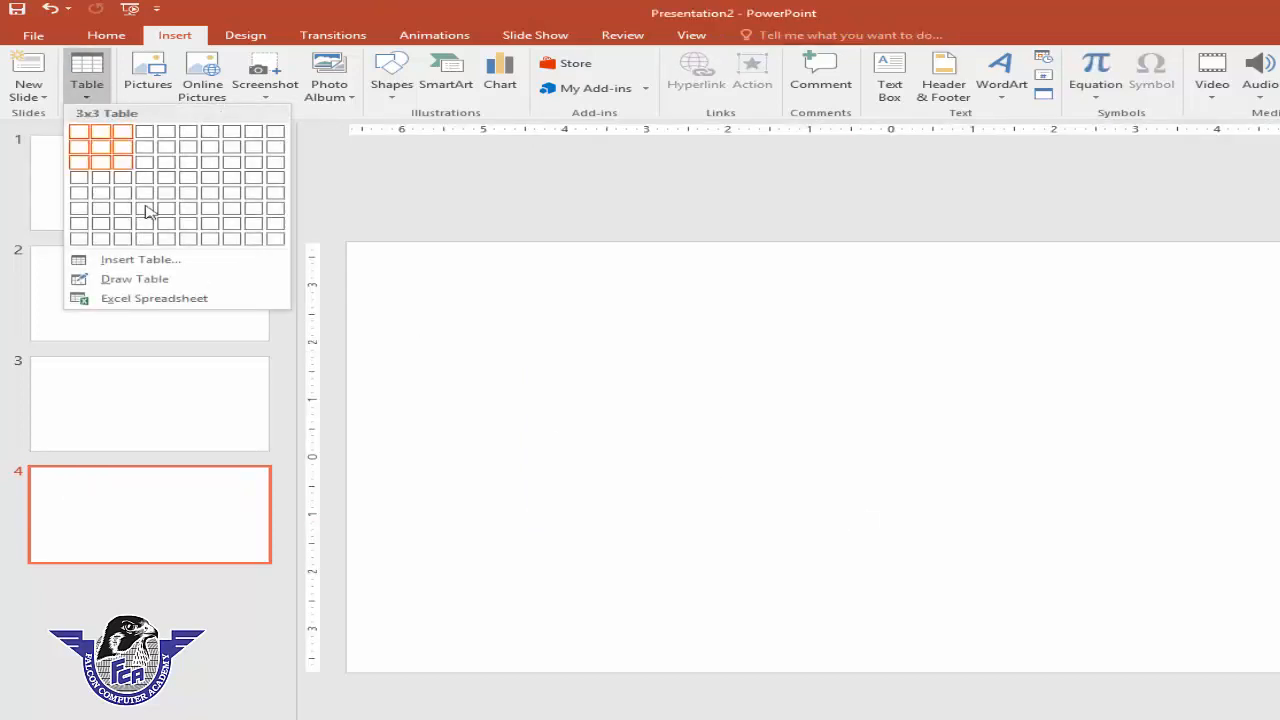
pyautogui.click(165, 282)
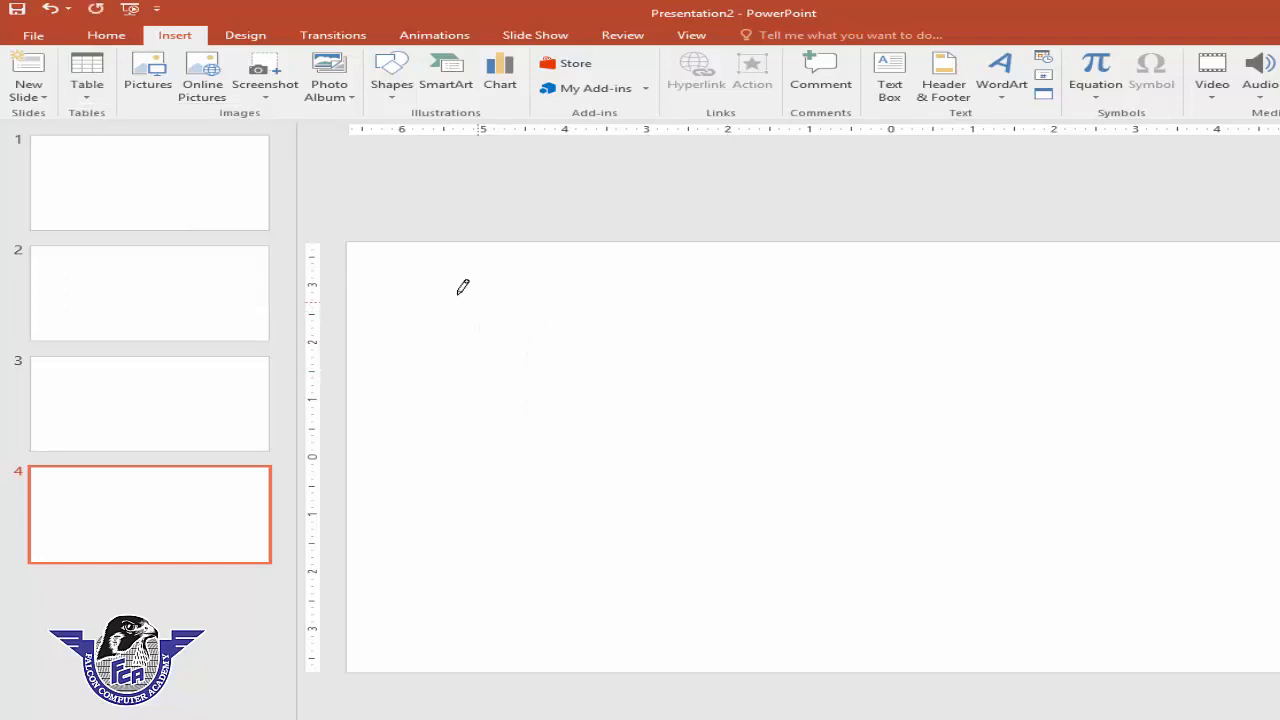
pyautogui.moveTo(457, 294)
pyautogui.mouseDown()
pyautogui.moveTo(866, 466)
pyautogui.moveTo(1183, 471)
pyautogui.moveTo(1169, 487)
pyautogui.mouseUp()
pyautogui.moveTo(1228, 521); pyautogui.dragTo(1279, 569)
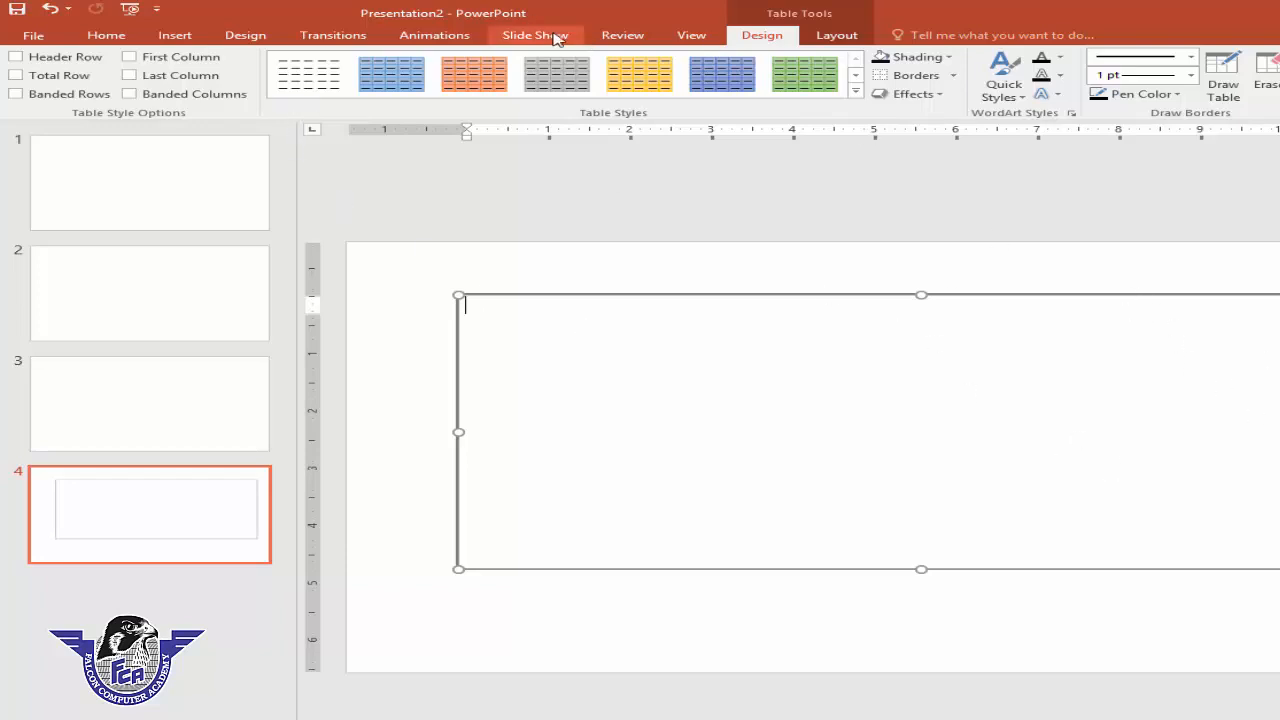
# Step: Draw four vertical lines inside the table outline to divide it into five columns with Draw Table
pyautogui.click(178, 35)
pyautogui.click(84, 92)
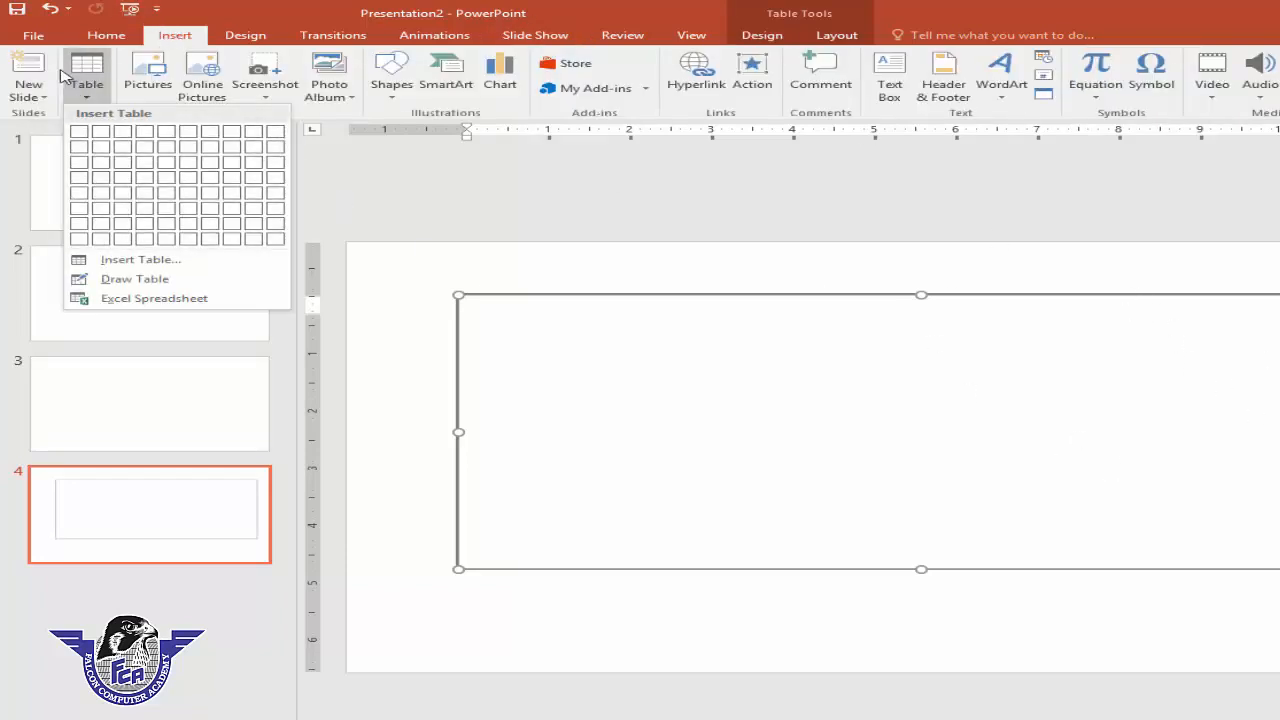
pyautogui.click(134, 280)
pyautogui.moveTo(527, 302); pyautogui.dragTo(522, 512)
pyautogui.moveTo(675, 342); pyautogui.dragTo(667, 485)
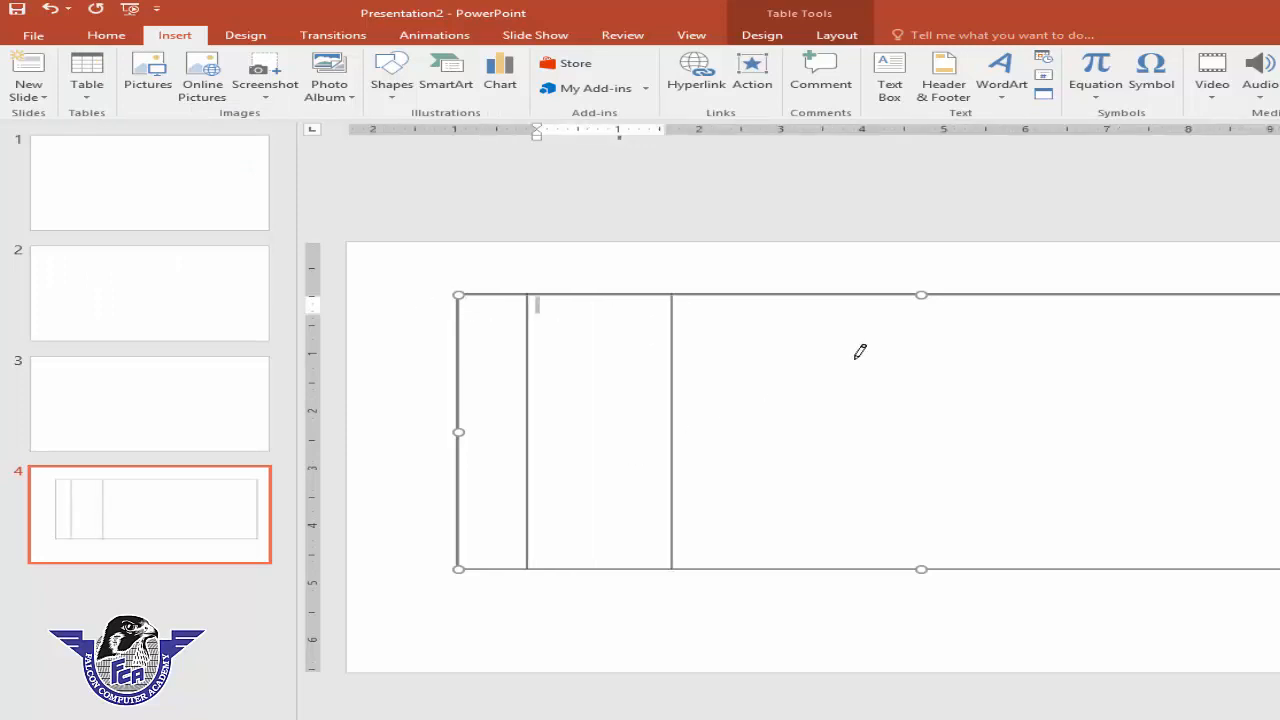
pyautogui.moveTo(868, 302); pyautogui.dragTo(869, 532)
pyautogui.moveTo(1016, 298); pyautogui.dragTo(1010, 540)
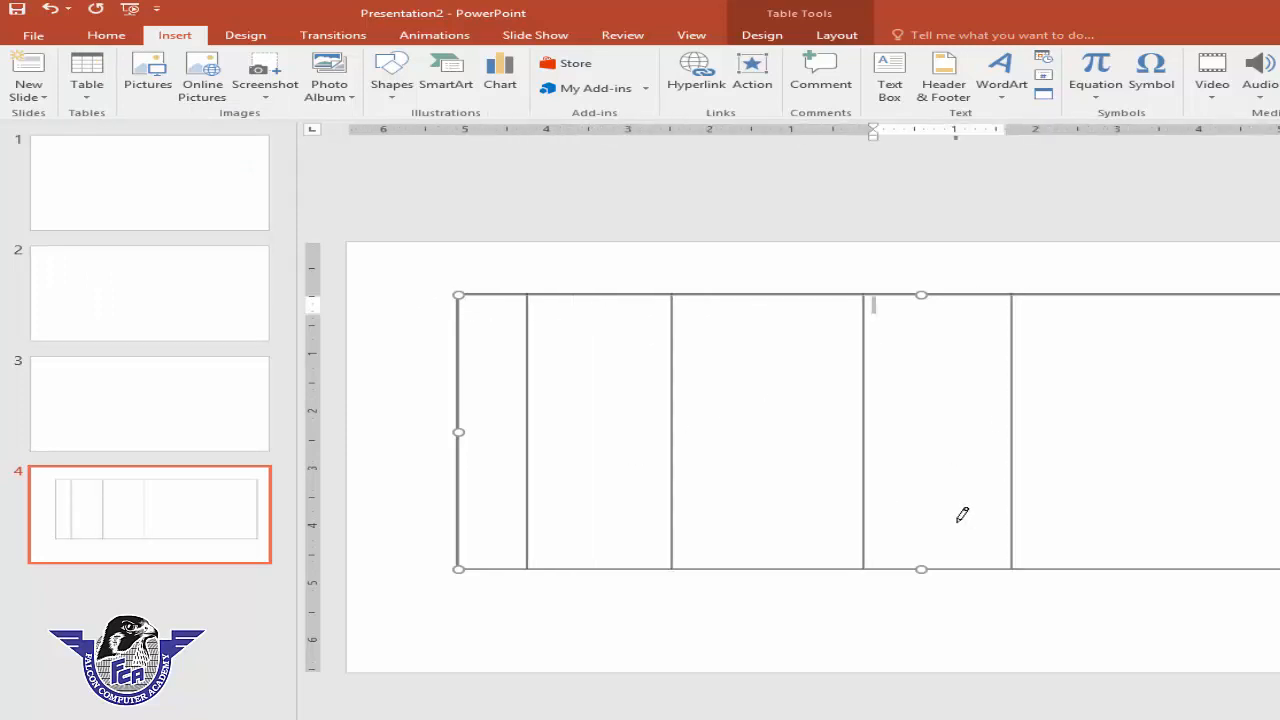
# Step: Draw four horizontal lines across the table to divide it into five rows
pyautogui.moveTo(936, 320); pyautogui.dragTo(462, 320)
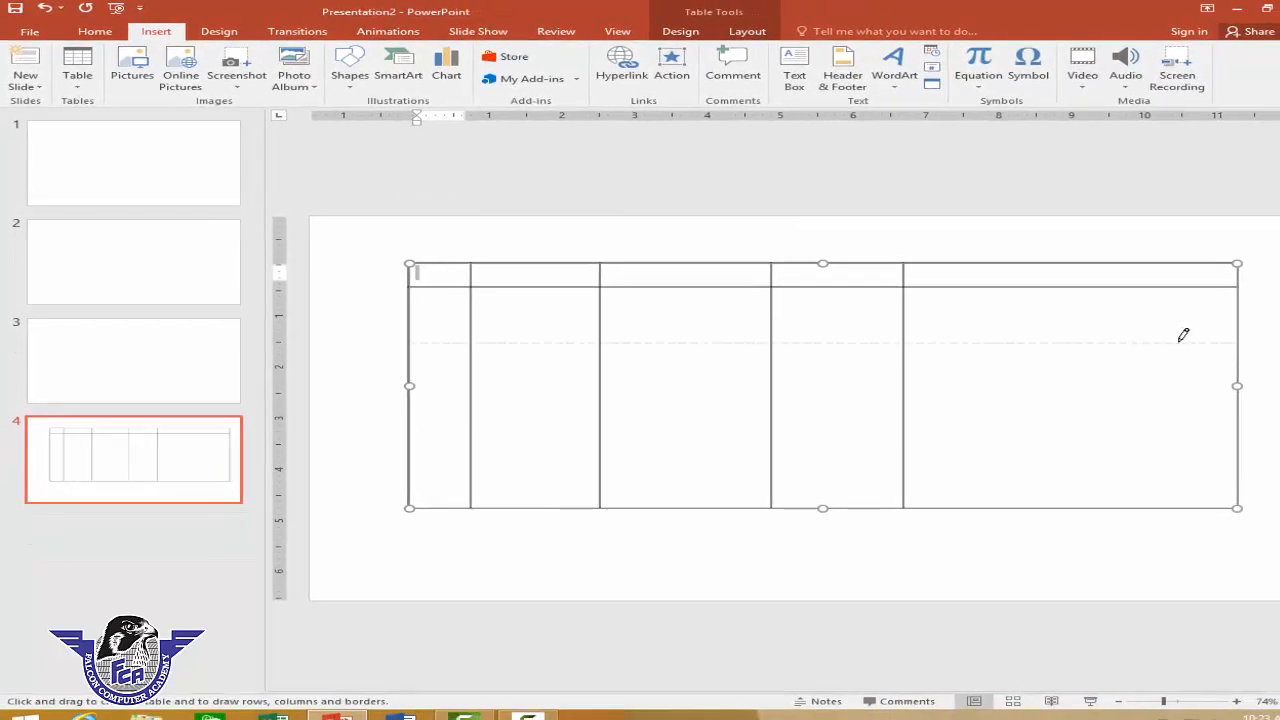
pyautogui.moveTo(1183, 335); pyautogui.dragTo(415, 372)
pyautogui.moveTo(1160, 433); pyautogui.dragTo(1205, 433)
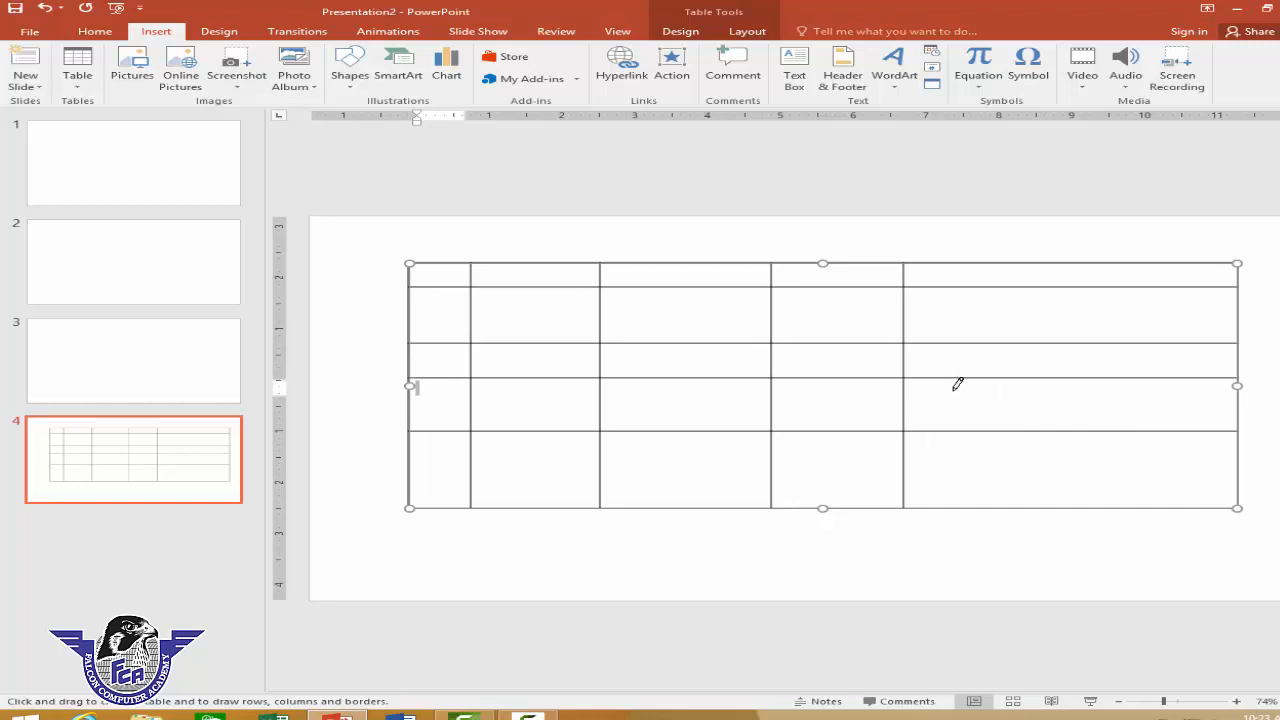
# Step: Split the last column's cells in the two lowest rows with several additional vertical lines
pyautogui.moveTo(947, 403)
pyautogui.mouseDown()
pyautogui.moveTo(946, 428)
pyautogui.moveTo(1003, 430)
pyautogui.mouseUp()
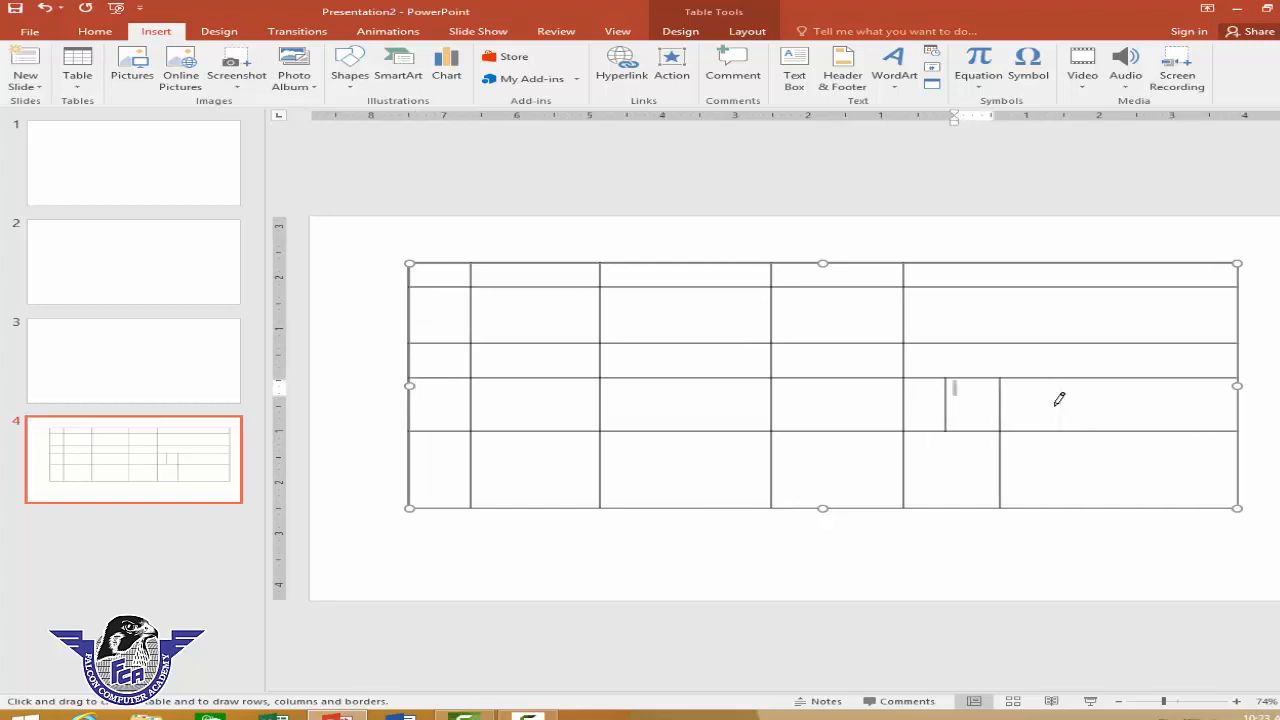
pyautogui.moveTo(1060, 397); pyautogui.dragTo(1060, 428)
pyautogui.moveTo(1166, 388); pyautogui.dragTo(1226, 434)
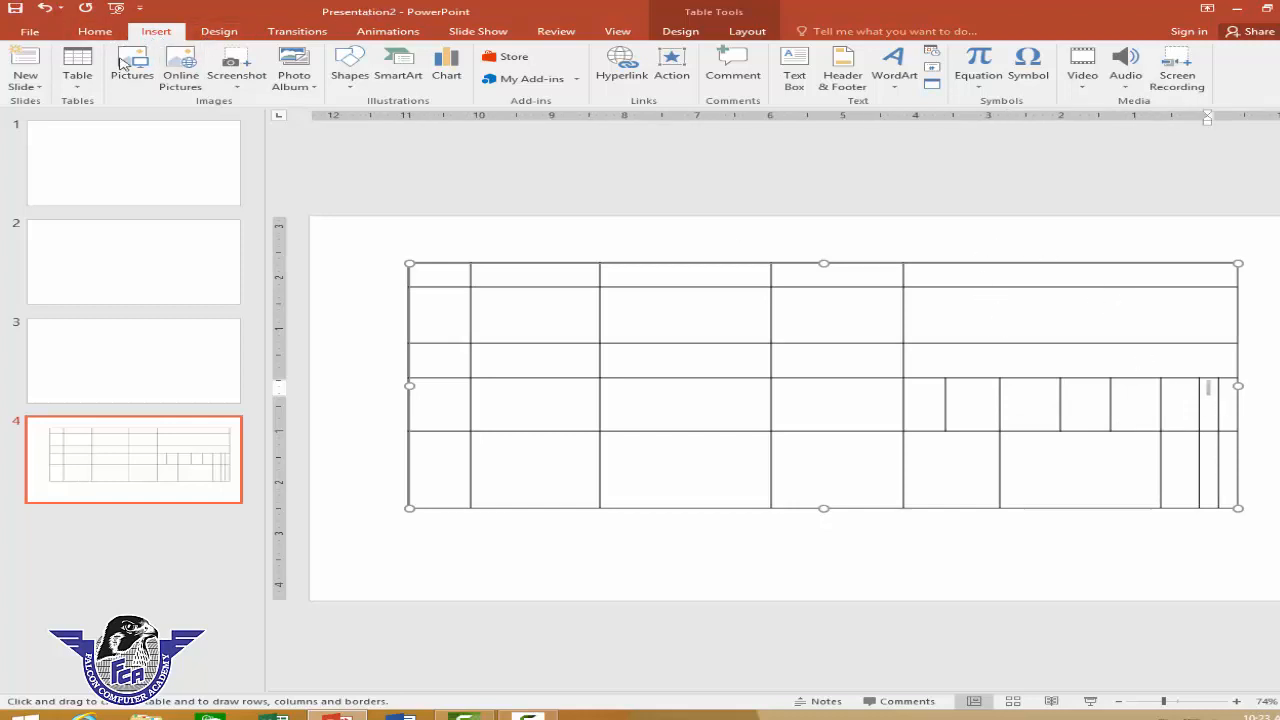
# Step: Stop drawing borders, select the whole hand-drawn table and delete it from slide 4
pyautogui.click(80, 80)
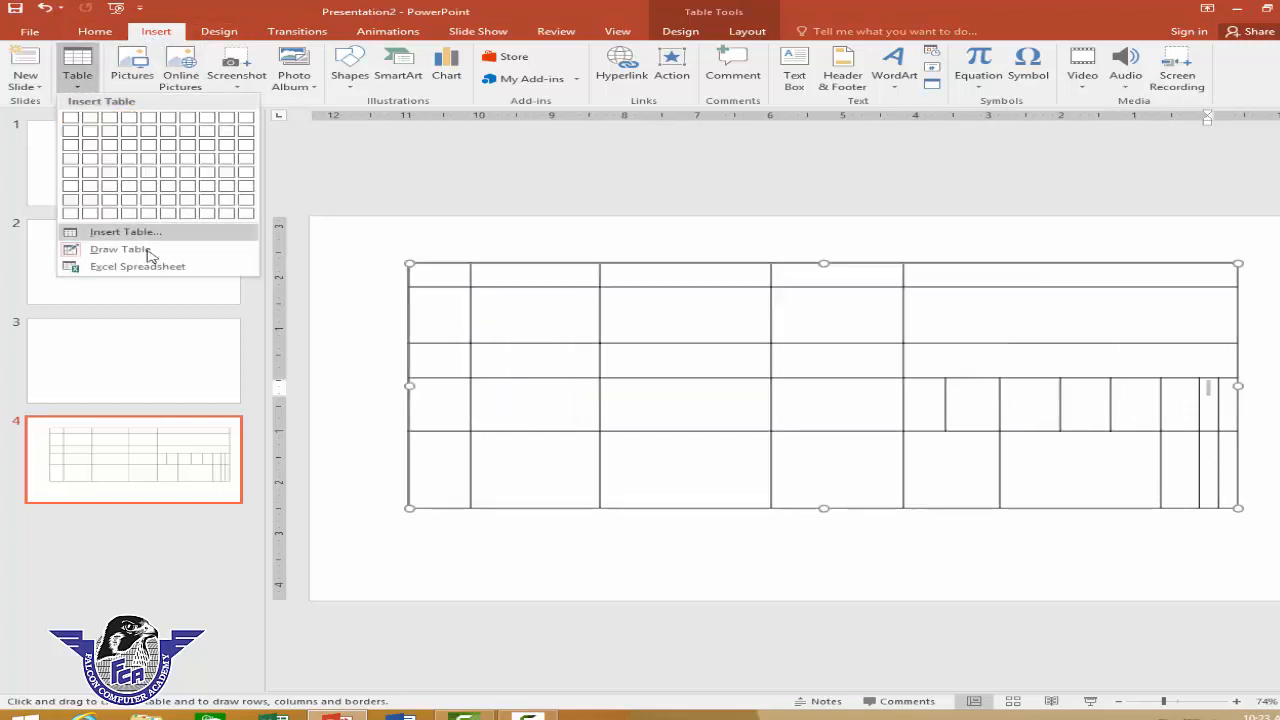
pyautogui.click(482, 315)
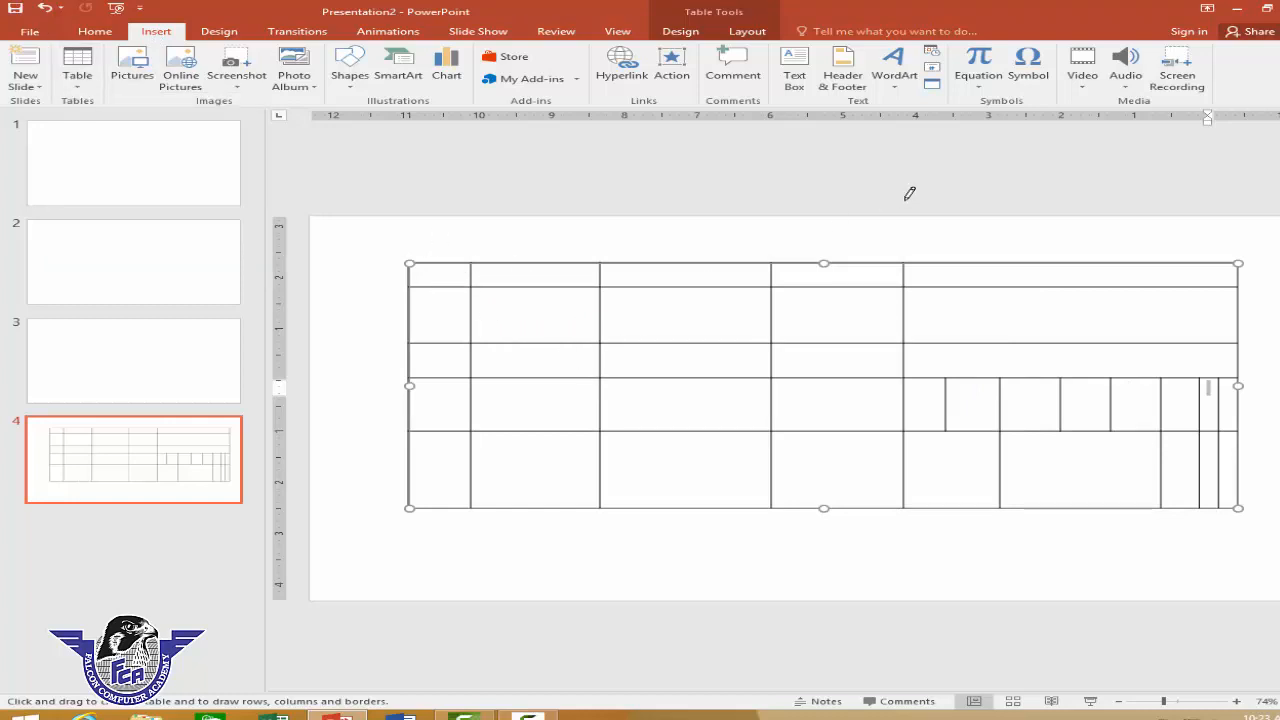
pyautogui.hotkey('ctrl', 'a')
pyautogui.press('Left')
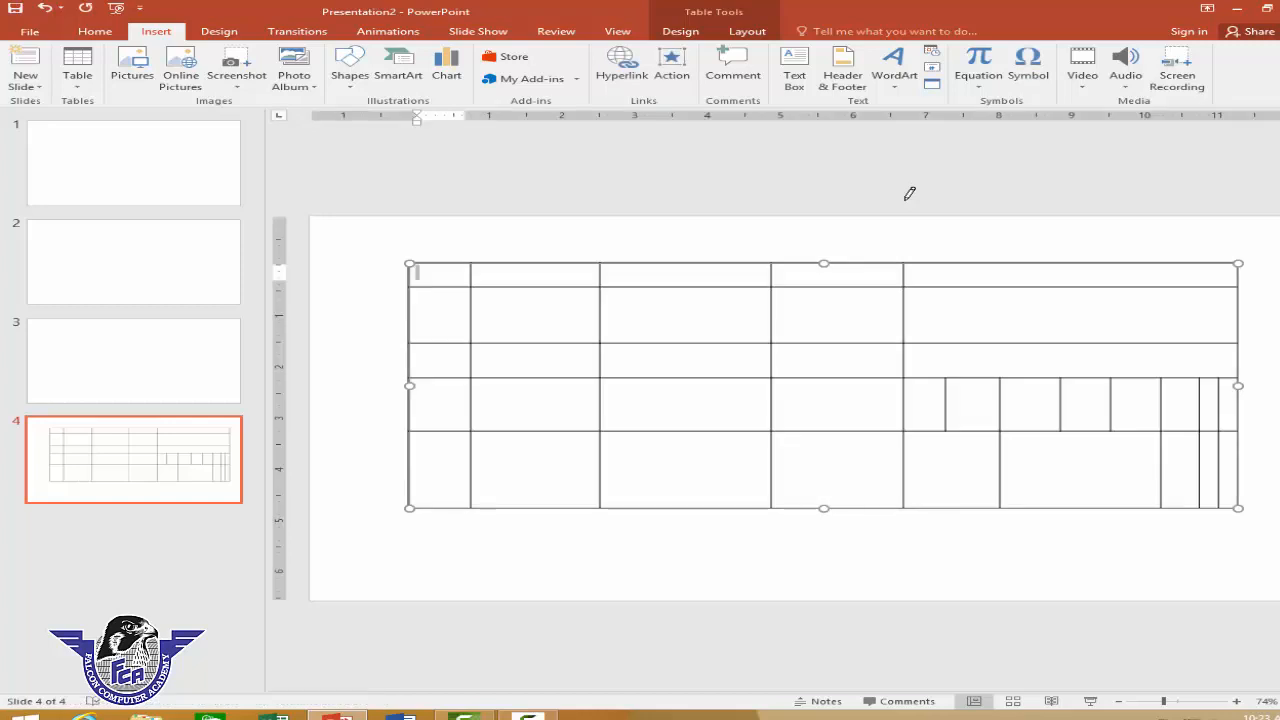
pyautogui.press('Escape')
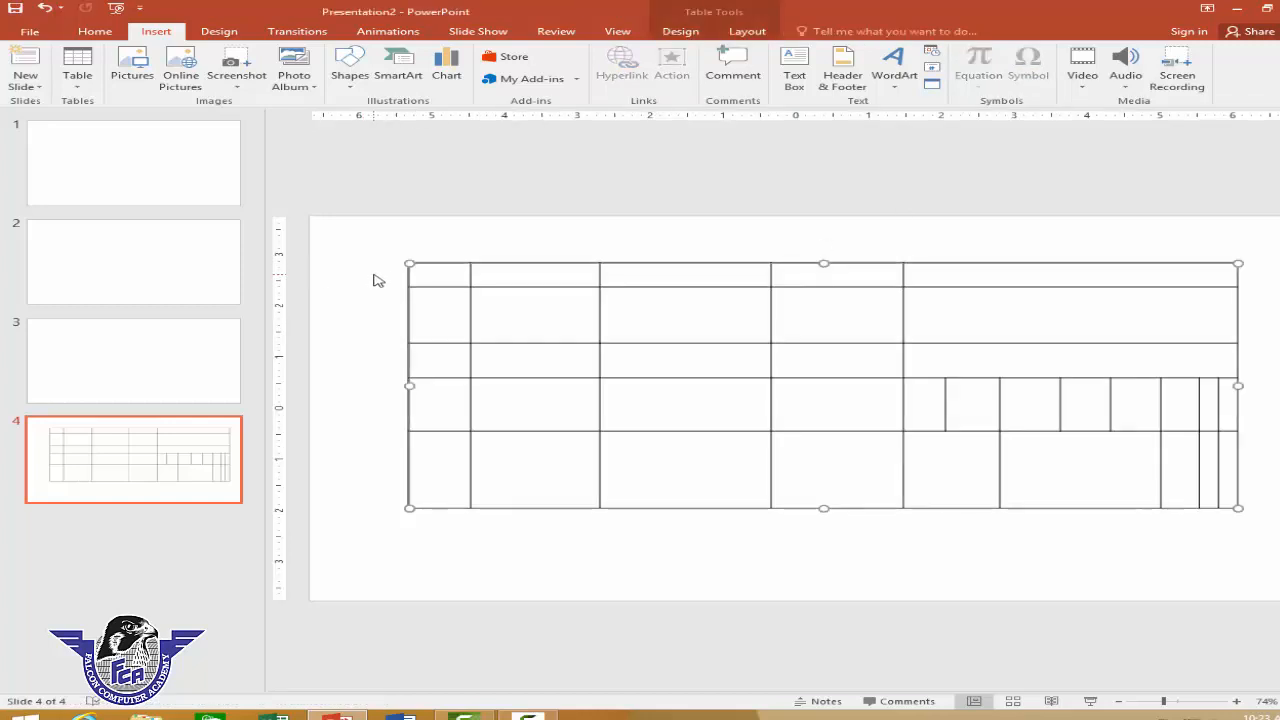
pyautogui.press('Delete')
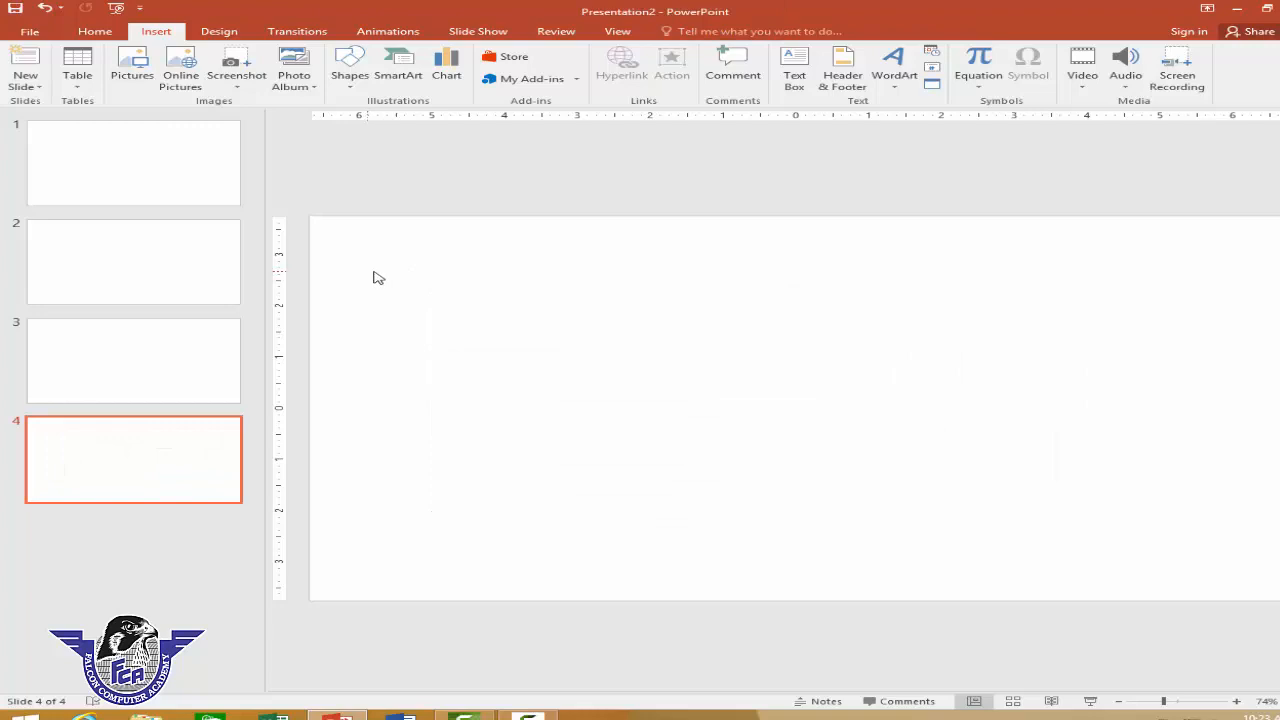
# Step: Insert an embedded Excel spreadsheet as a table on slide 4
pyautogui.click(79, 88)
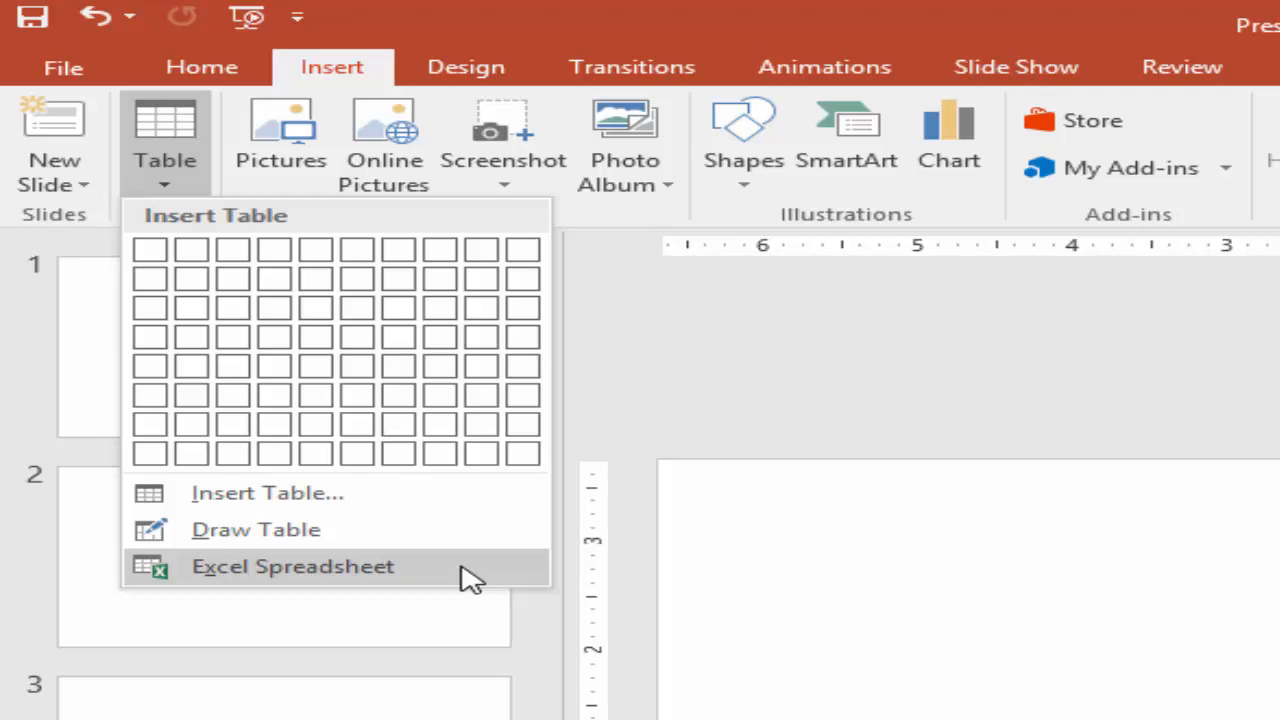
pyautogui.click(462, 568)
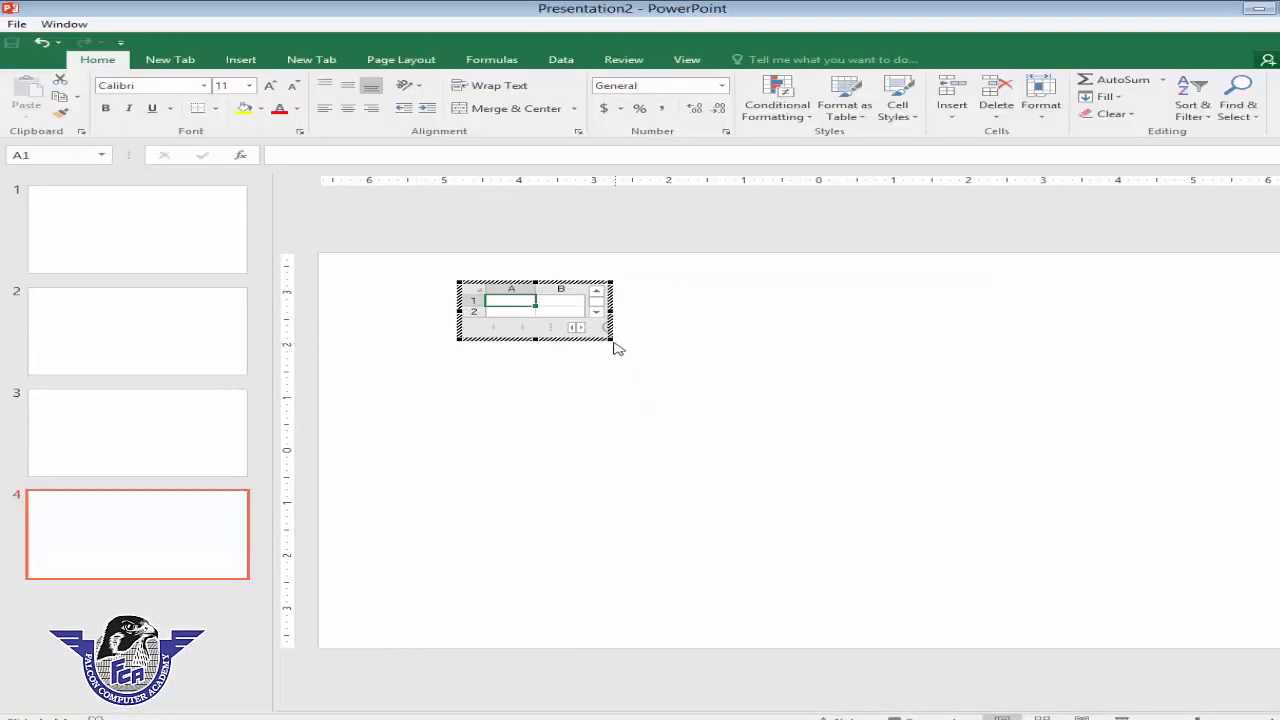
# Step: Enlarge the embedded spreadsheet on slide 4 to show columns A to O and rows 1 to 27, and leave its editing mode
pyautogui.moveTo(612, 340); pyautogui.dragTo(1240, 628)
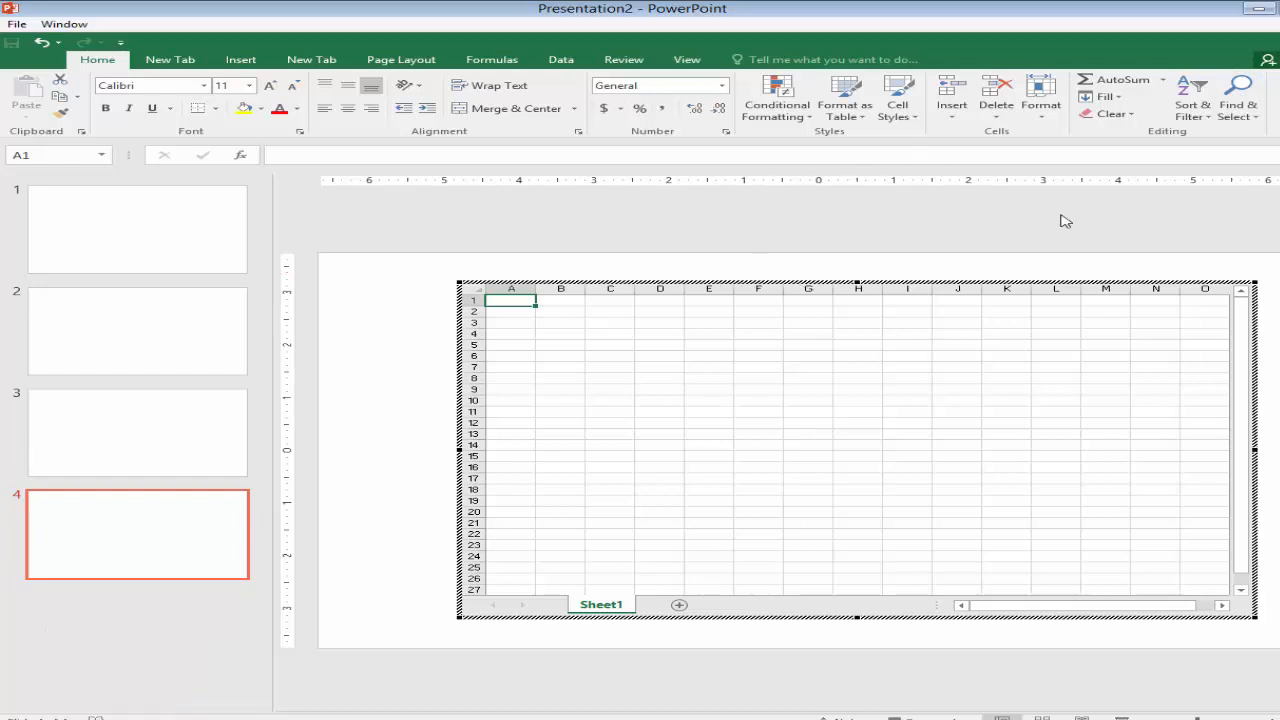
pyautogui.click(387, 394)
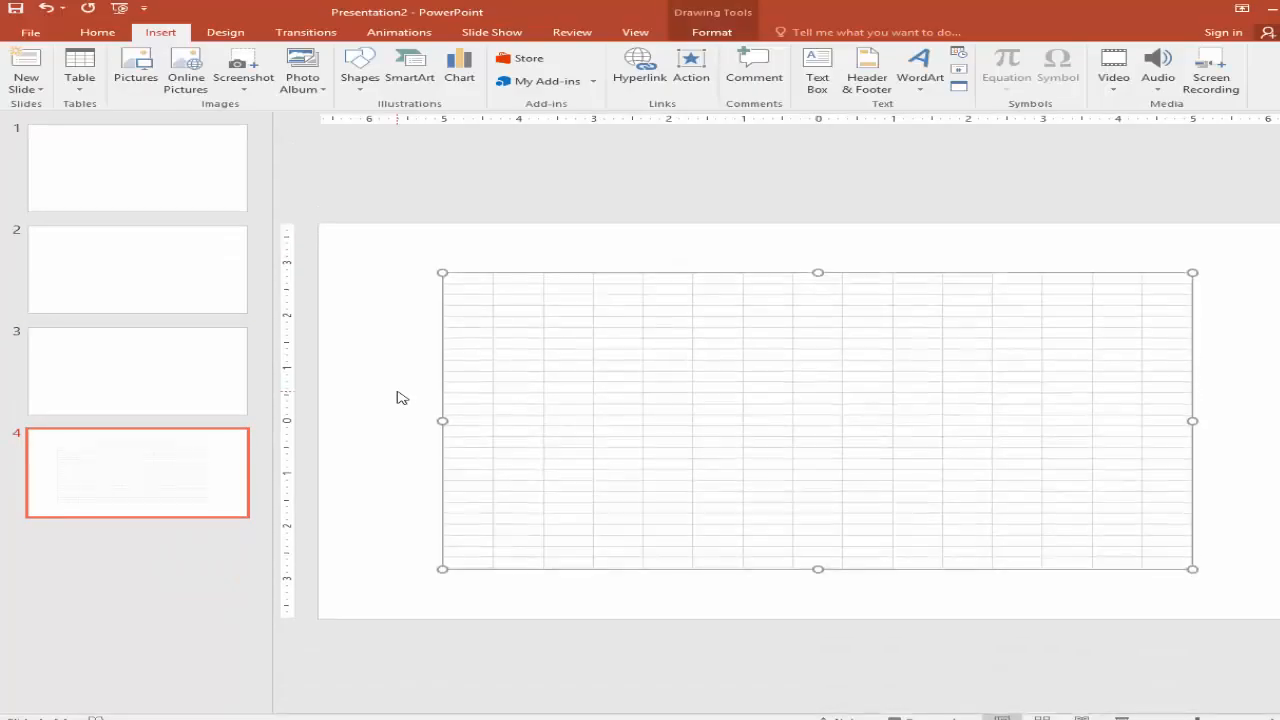
# Step: Reopen the embedded spreadsheet for editing and leave it again twice, and delete the object from slide 4
pyautogui.doubleClick(668, 395)
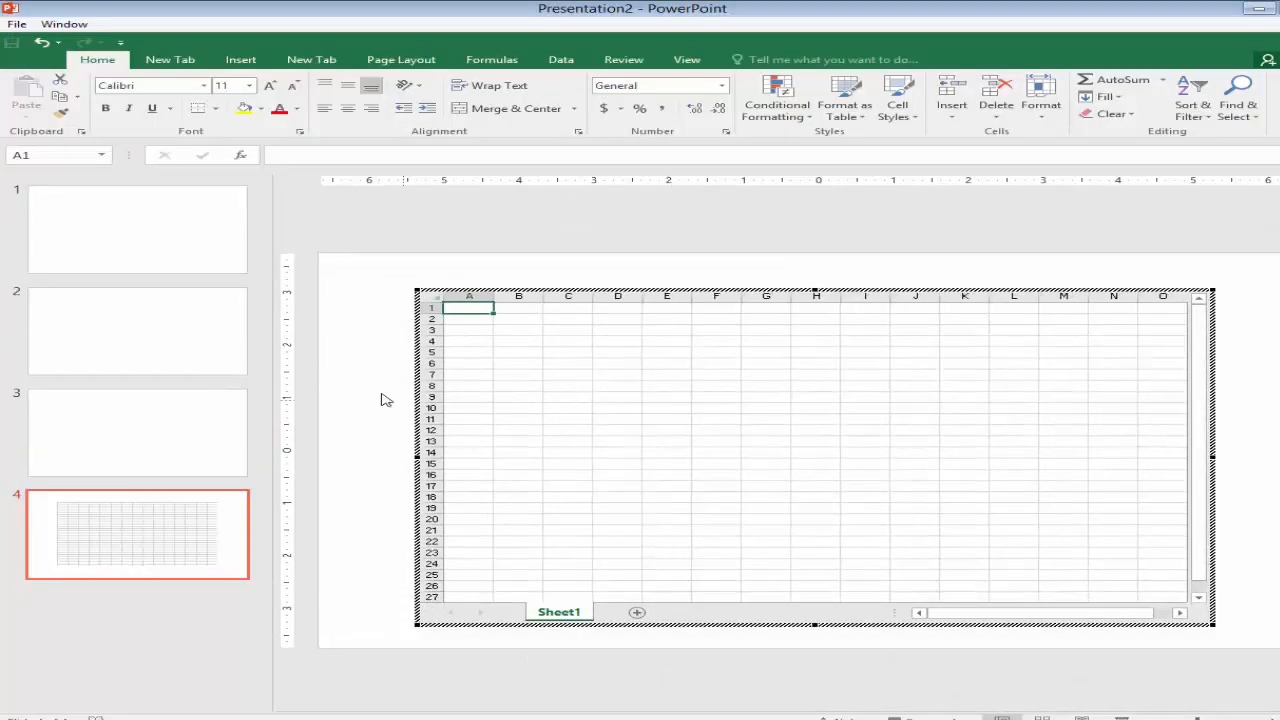
pyautogui.click(381, 399)
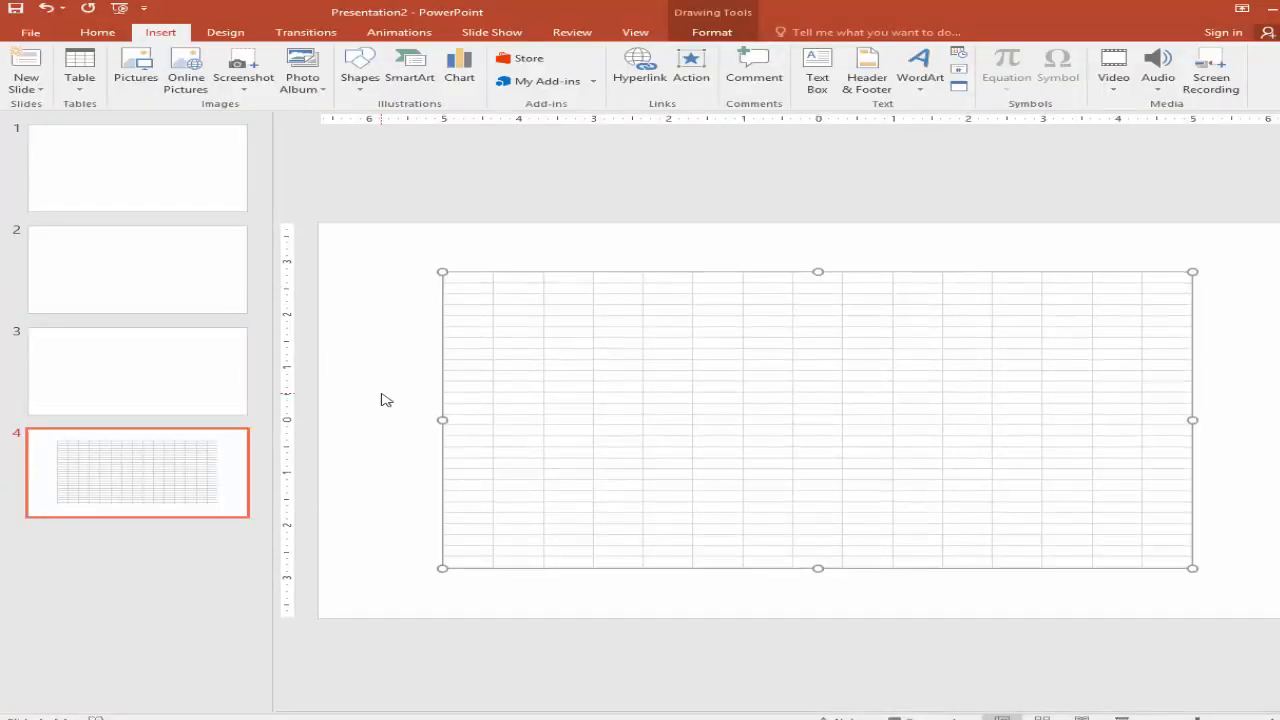
pyautogui.doubleClick(706, 398)
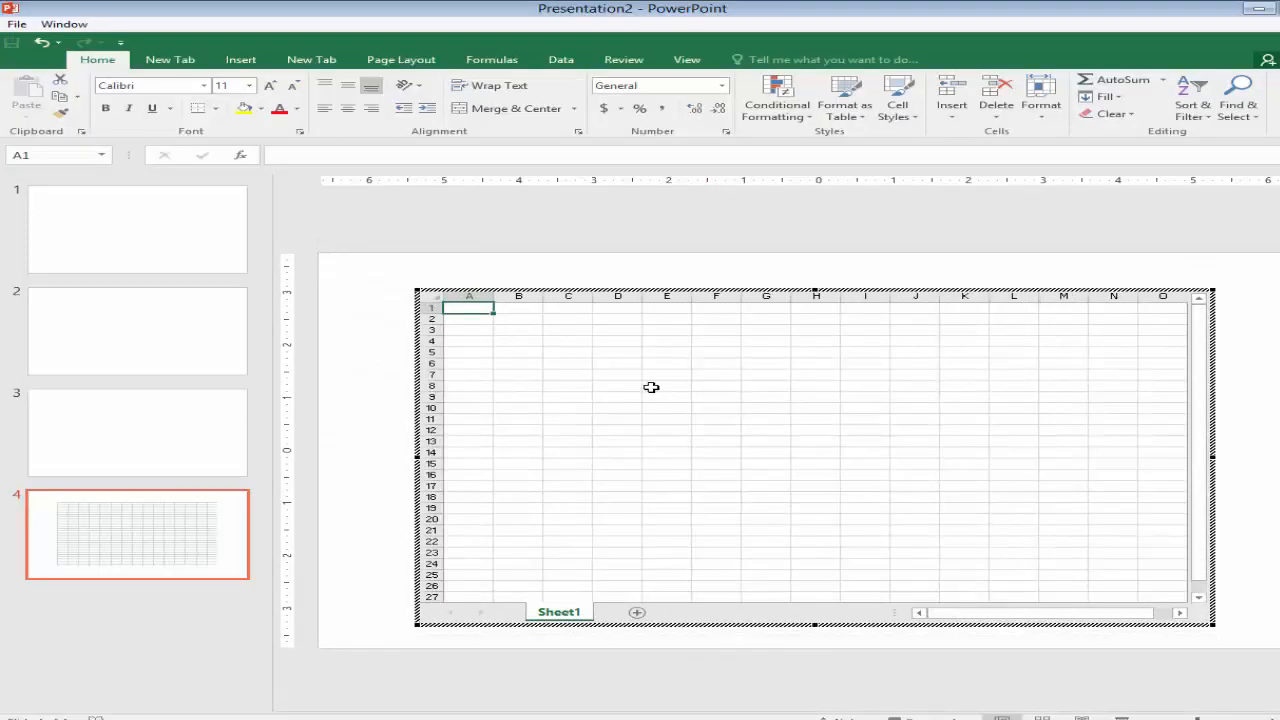
pyautogui.click(1266, 382)
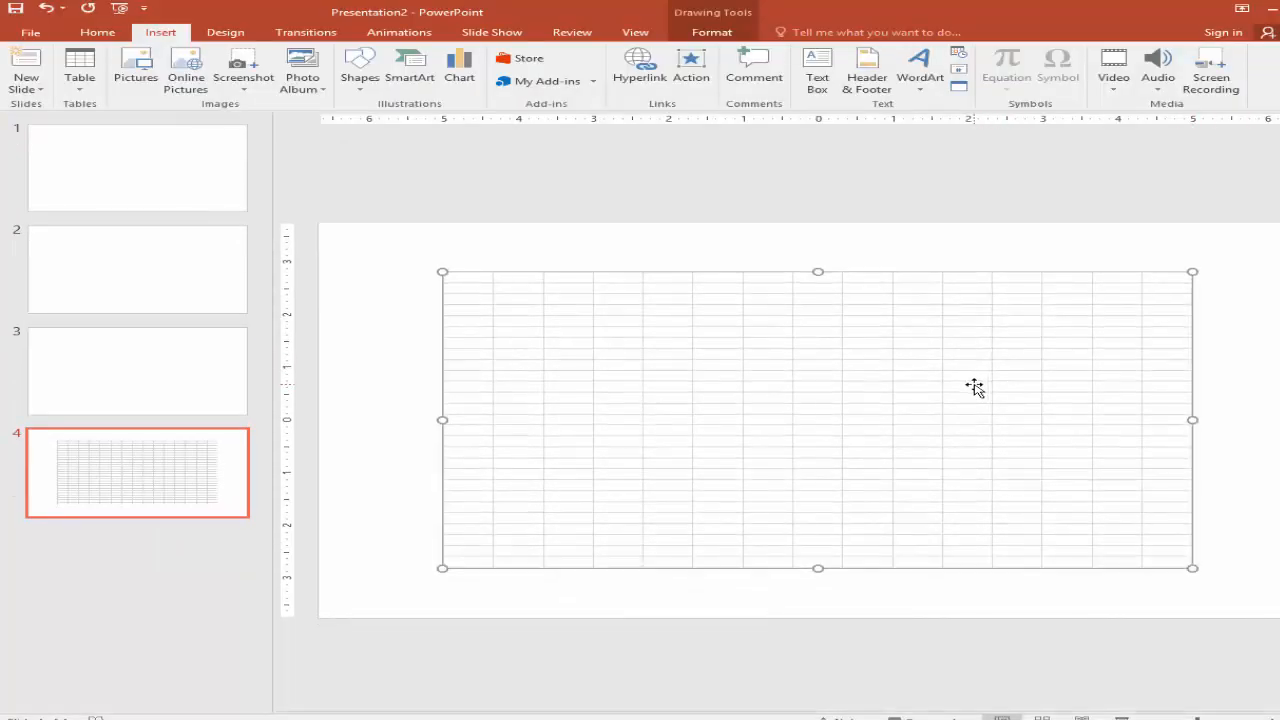
pyautogui.press('Delete')
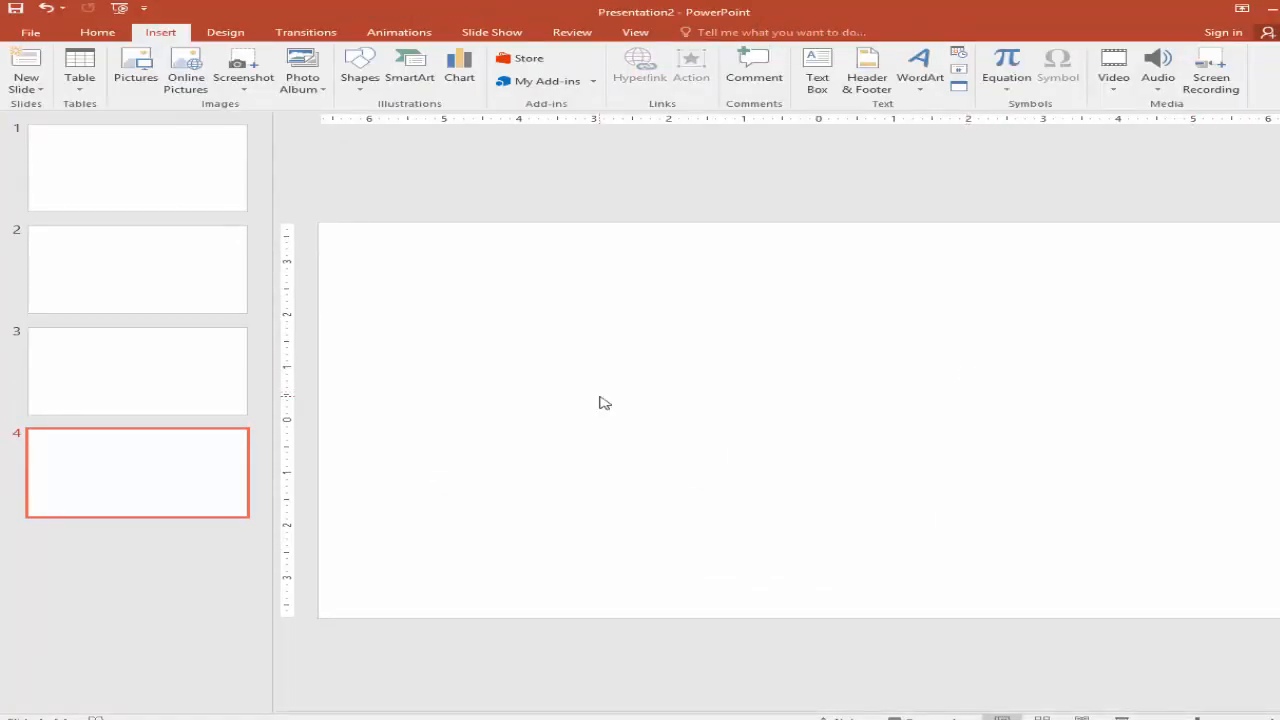
# Step: Insert the picture computer-wallpaper-desktop-plan-background-hd-6.jpg from the wallpapers folder on drive D: onto slide 4
pyautogui.click(136, 80)
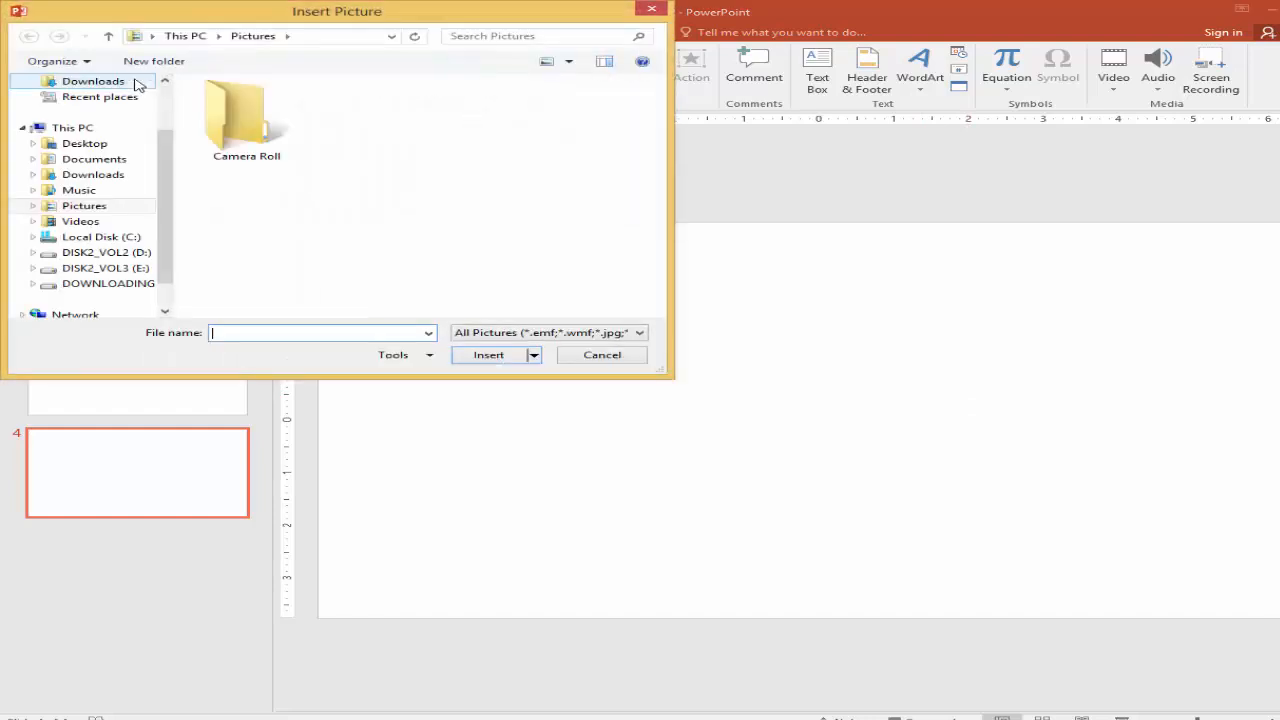
pyautogui.moveTo(258, 28); pyautogui.dragTo(790, 126)
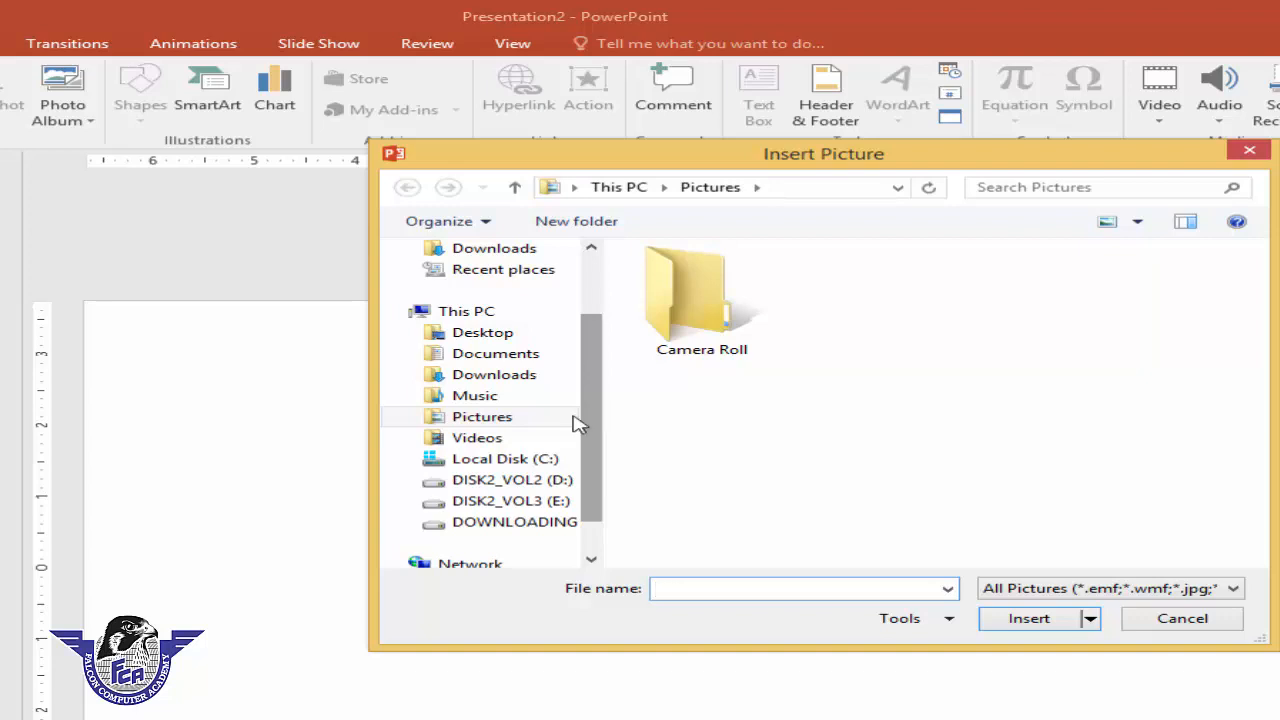
pyautogui.click(525, 481)
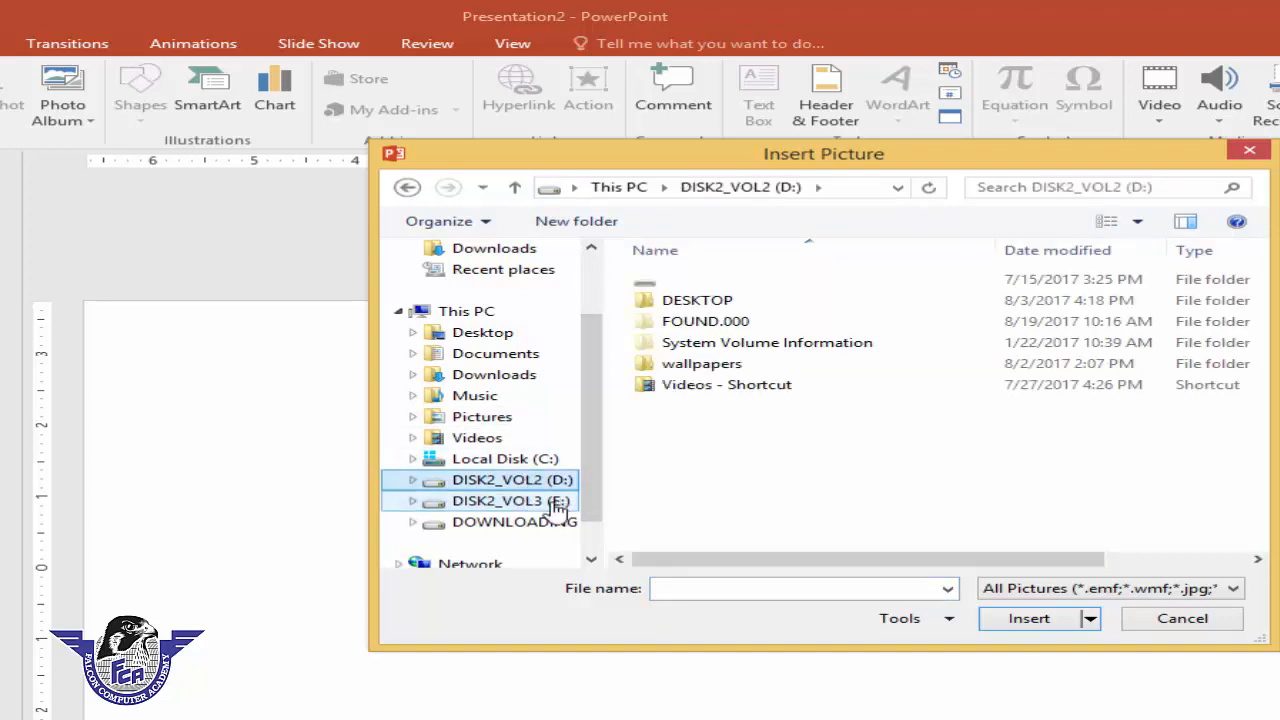
pyautogui.click(557, 503)
pyautogui.click(537, 482)
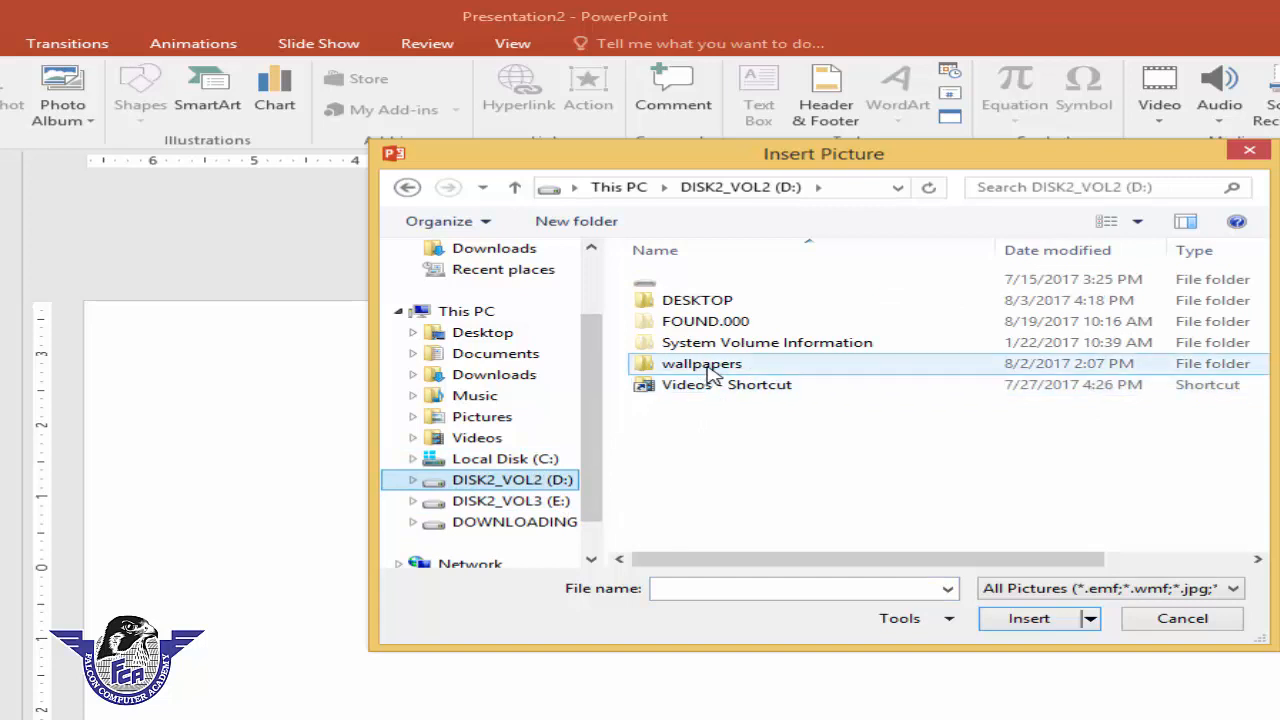
pyautogui.doubleClick(712, 372)
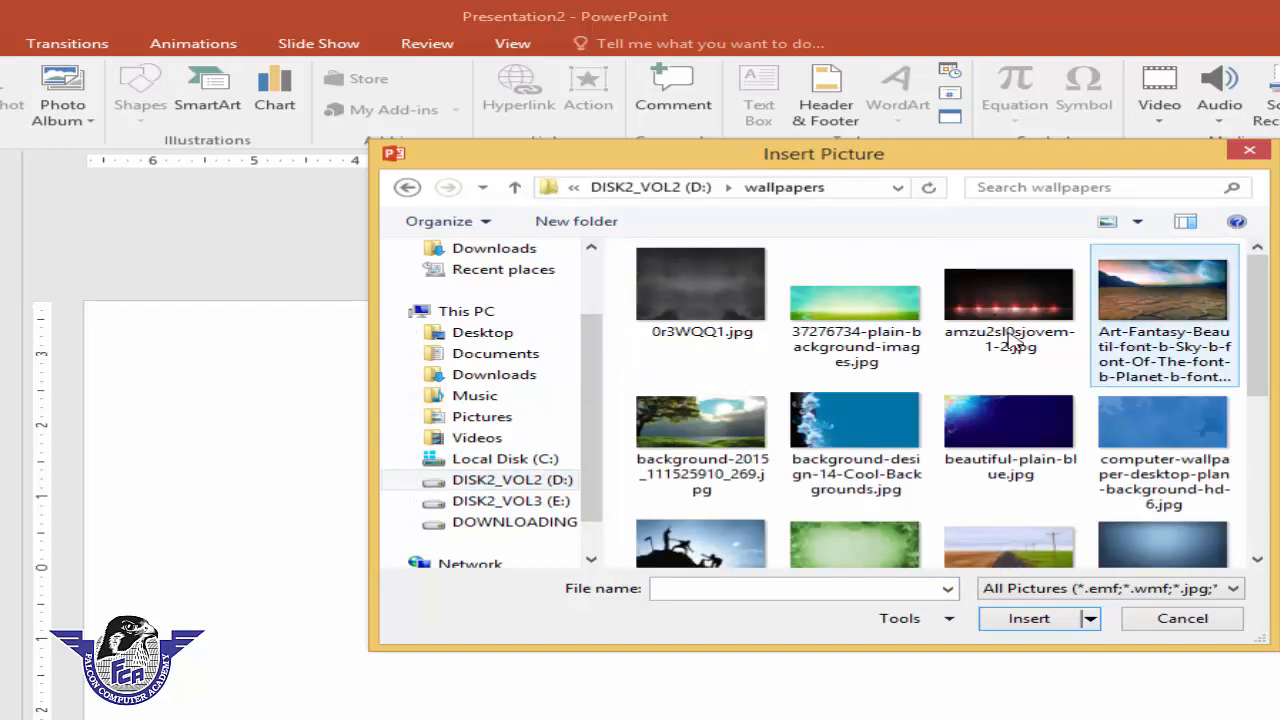
pyautogui.click(1125, 428)
pyautogui.click(1033, 620)
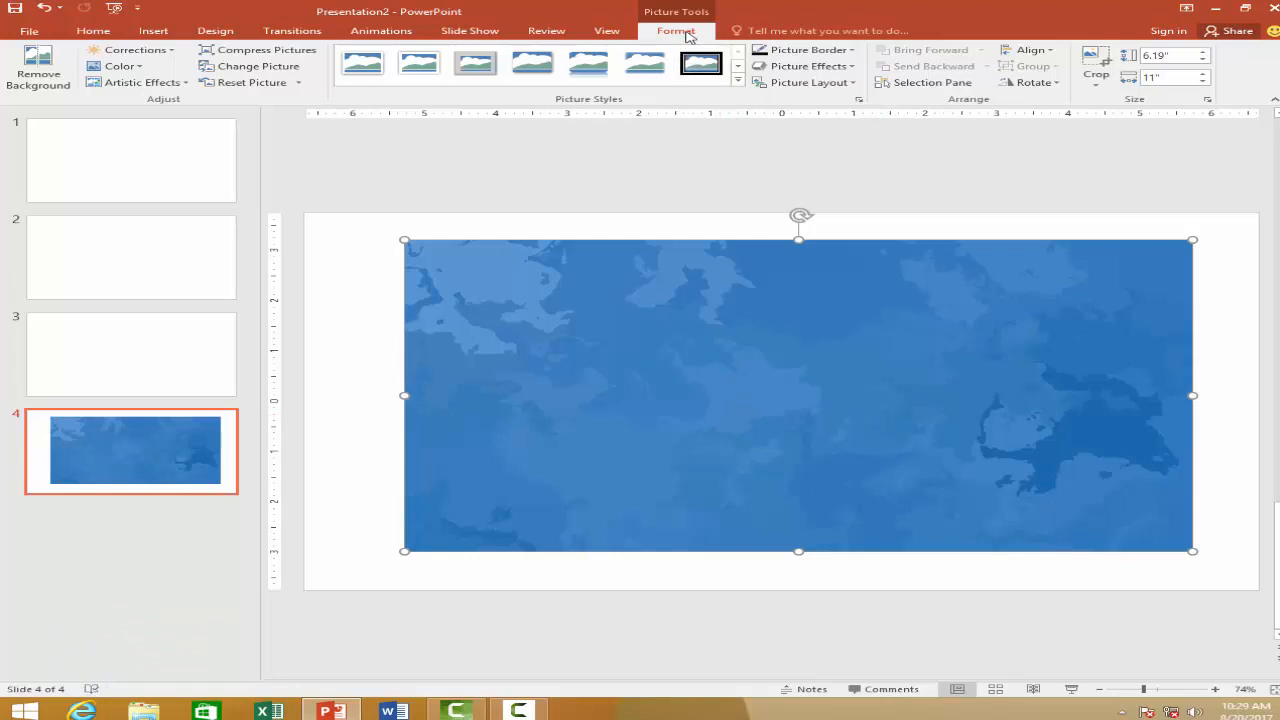
# Step: Open the rotation options for the inserted picture
pyautogui.click(1027, 84)
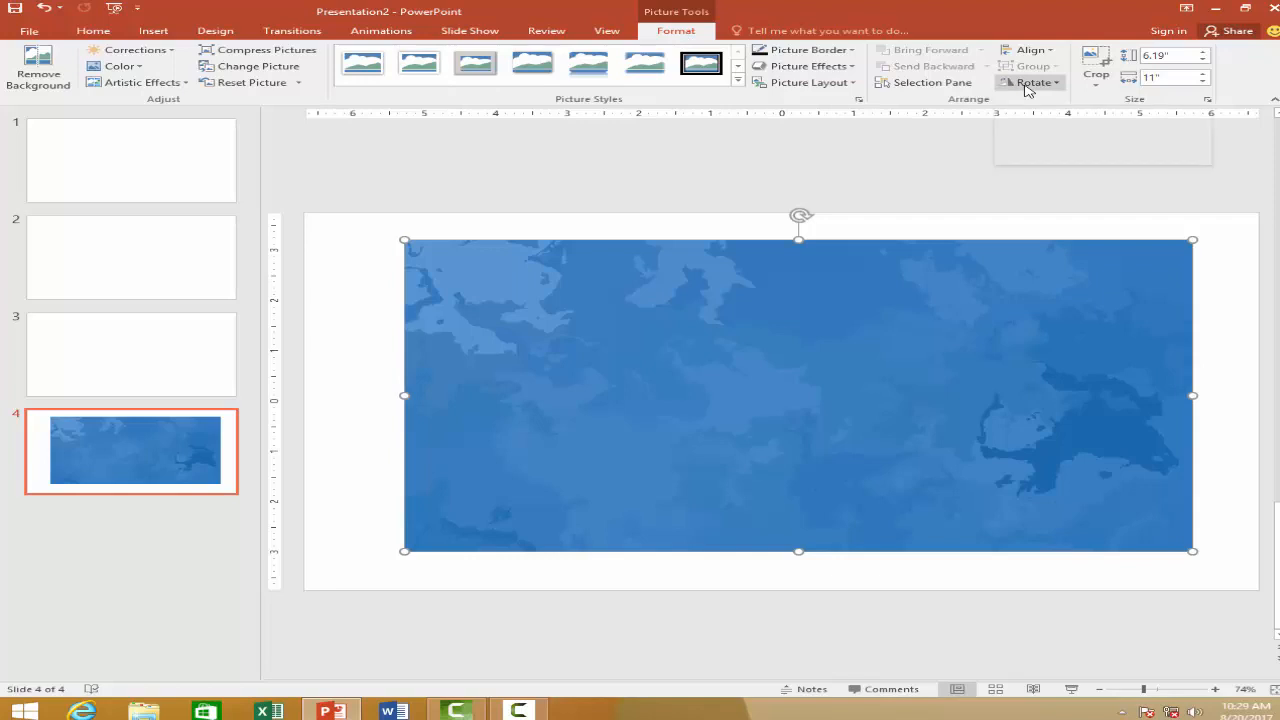